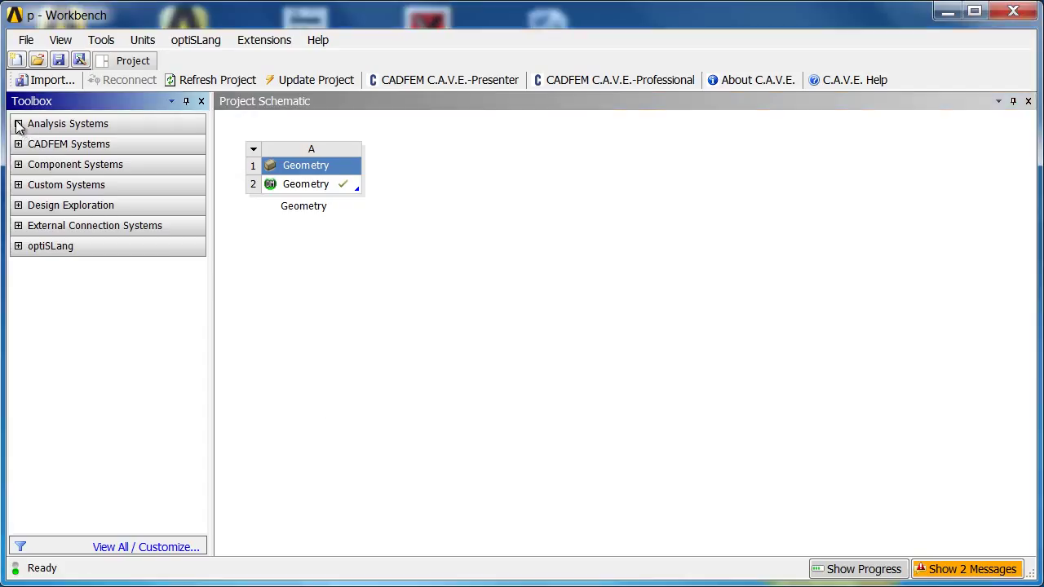
Step: Drop a Static Structural system onto cell A2 to share its geometry, and select its Model cell
{"action": "left_click", "coordinate": [19, 124]}
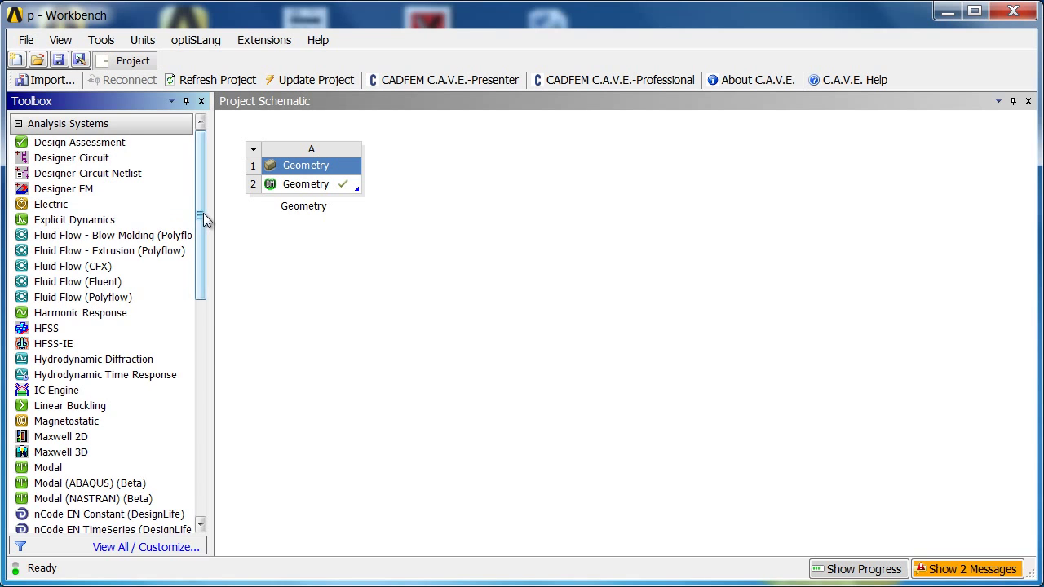
{"action": "left_click_drag", "start_coordinate": [203, 217], "coordinate": [200, 342]}
{"action": "left_click_drag", "start_coordinate": [58, 448], "coordinate": [327, 181]}
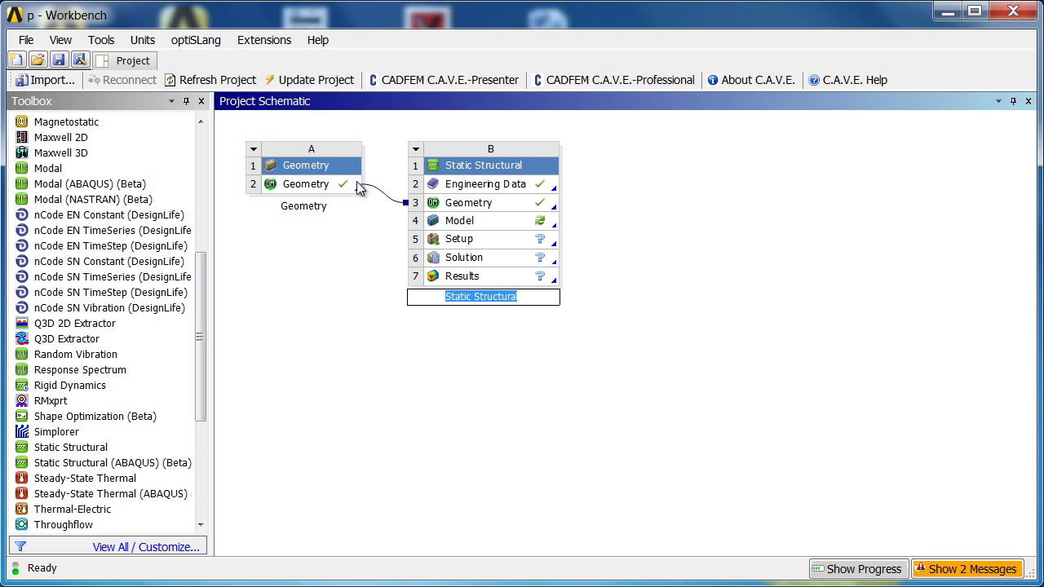
{"action": "left_click", "coordinate": [461, 186]}
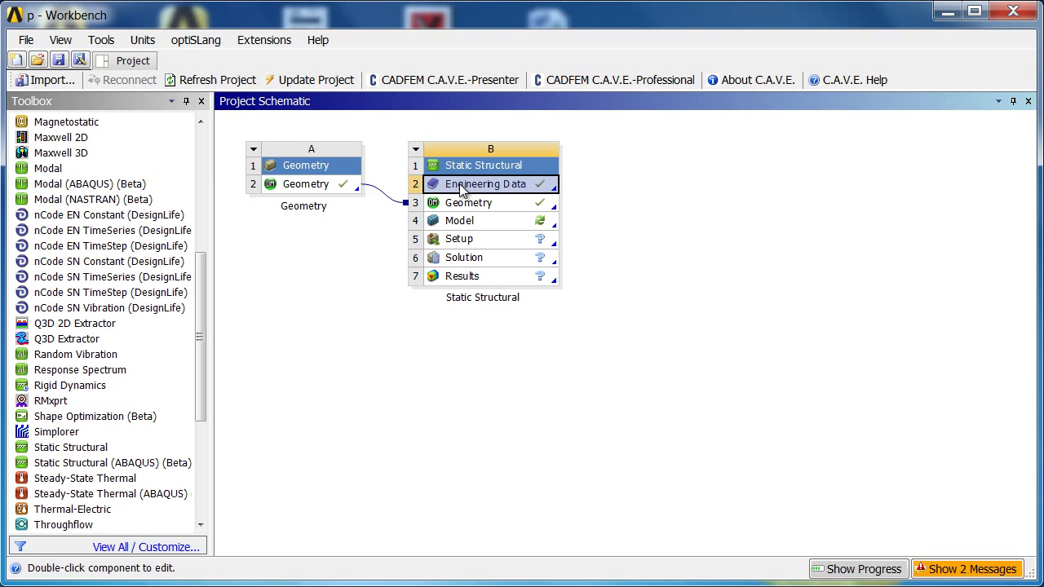
{"action": "left_click", "coordinate": [451, 225]}
{"action": "right_click", "coordinate": [461, 229]}
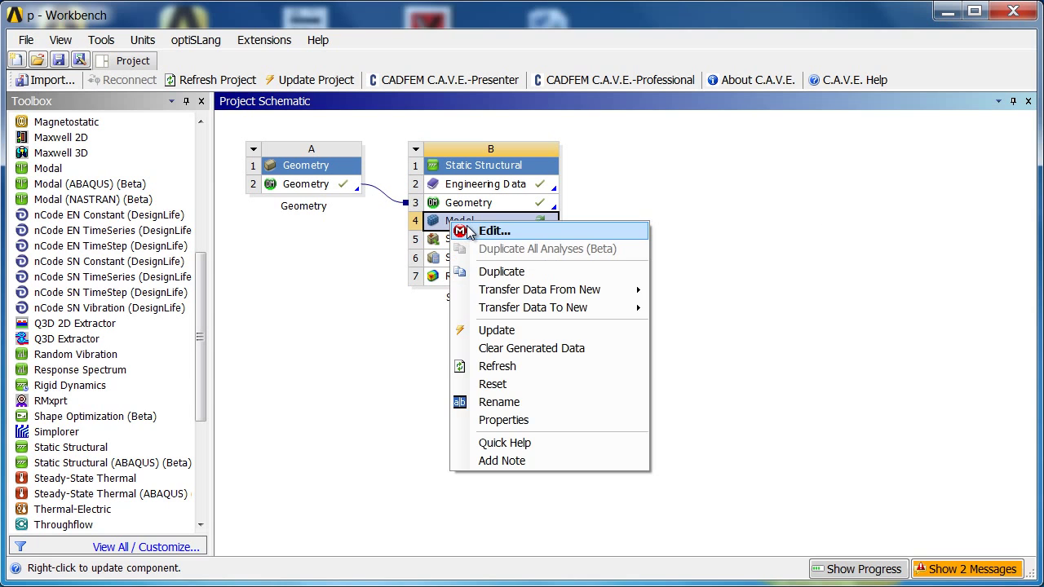
Step: Launch Mechanical from the Model cell, expand Geometry and hide the selected bodies
{"action": "left_click", "coordinate": [494, 231]}
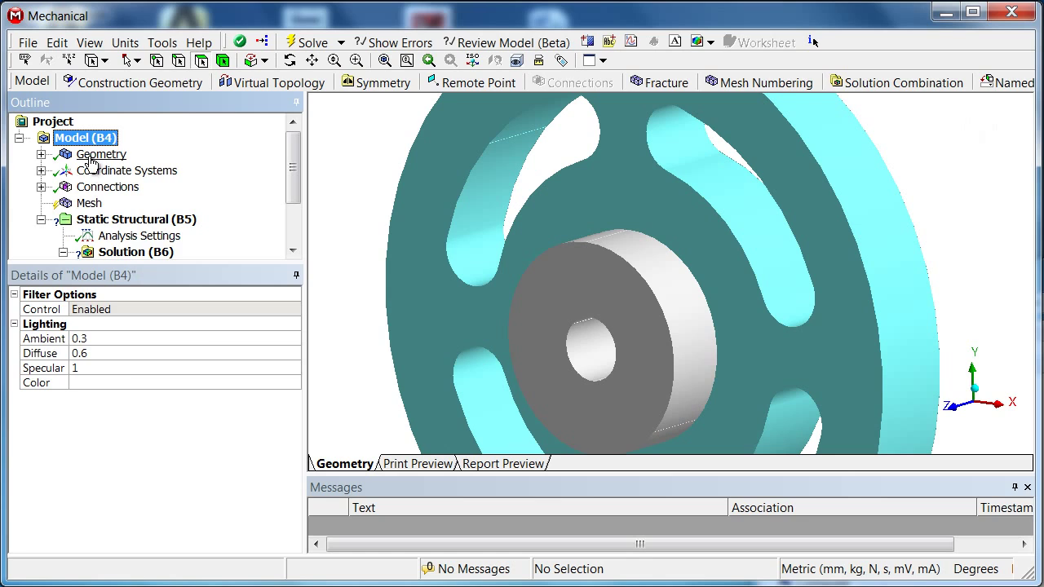
{"action": "left_click", "coordinate": [90, 159]}
{"action": "left_click", "coordinate": [40, 154]}
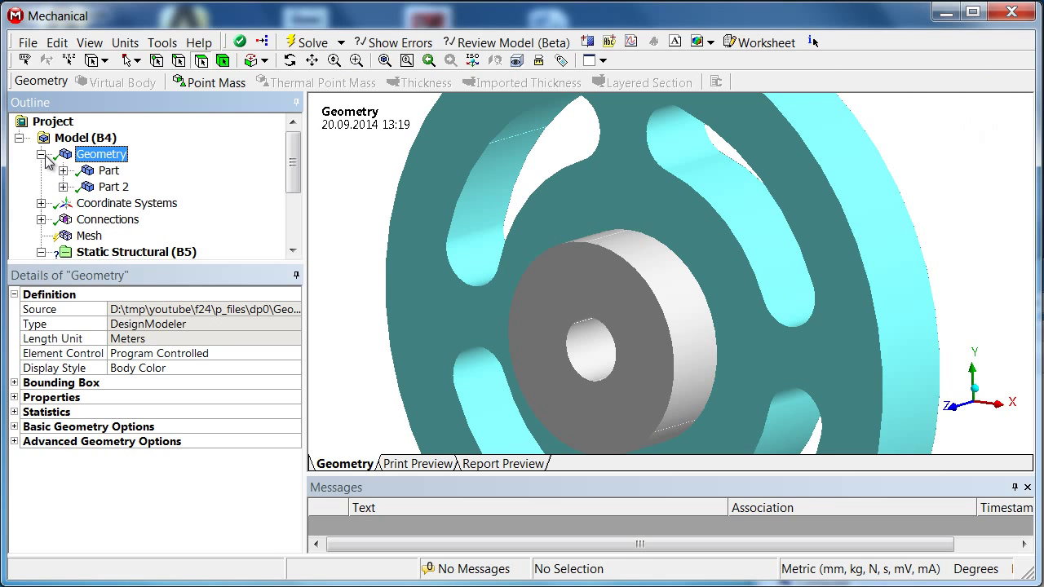
{"action": "mouse_move", "coordinate": [680, 261]}
{"action": "left_mouse_down"}
{"action": "mouse_move", "coordinate": [665, 297]}
{"action": "mouse_move", "coordinate": [724, 330]}
{"action": "left_mouse_up"}
{"action": "right_click", "coordinate": [724, 326]}
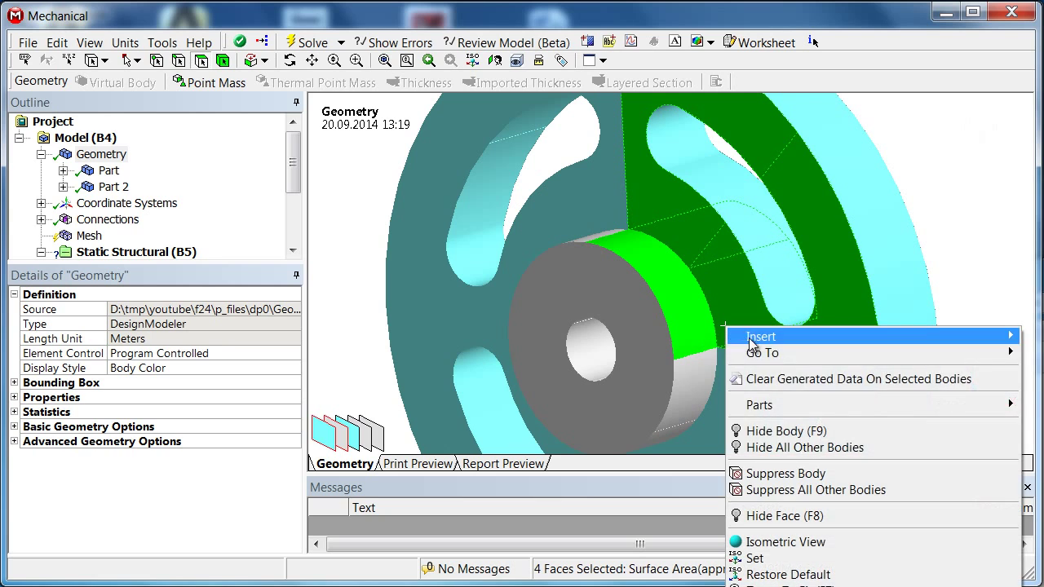
{"action": "left_click", "coordinate": [807, 432]}
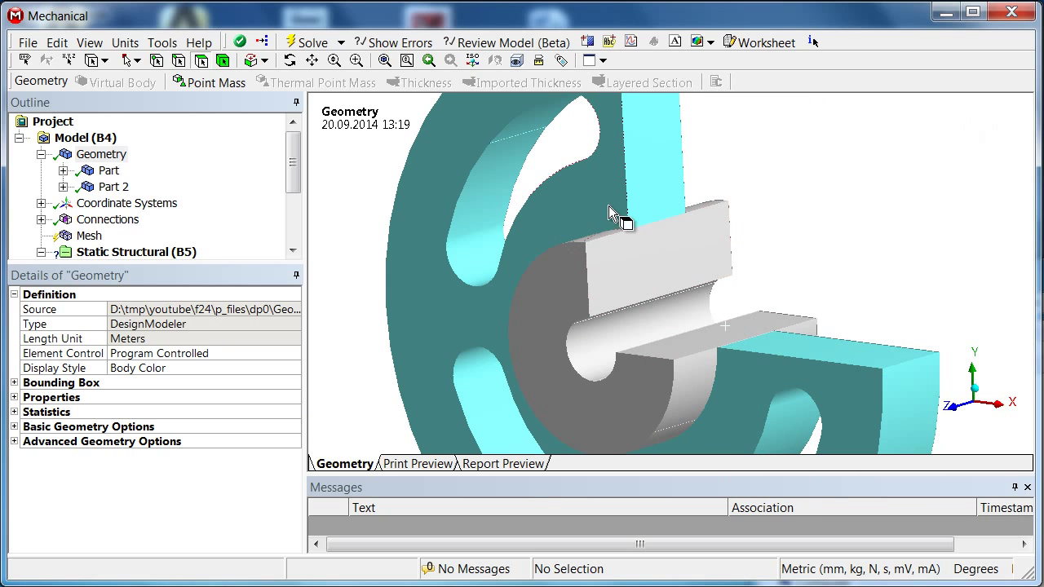
Step: Zoom into the interference fit region between hub and disc
{"action": "scroll", "coordinate": [678, 252], "scroll_direction": "up", "scroll_amount": 5}
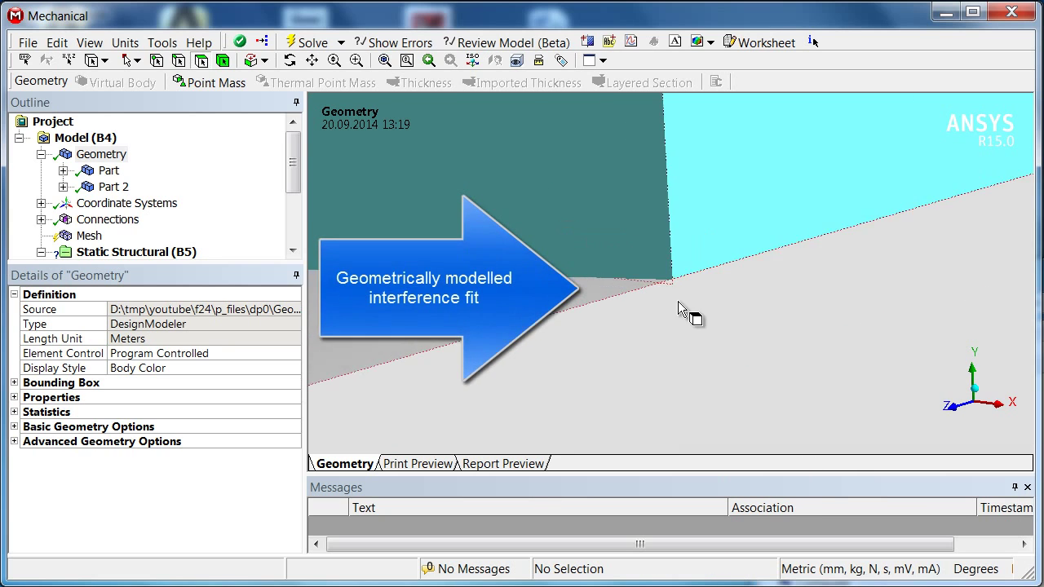
{"action": "left_click", "coordinate": [698, 233]}
{"action": "right_click_drag", "start_coordinate": [601, 235], "coordinate": [751, 326]}
{"action": "right_click_drag", "start_coordinate": [561, 195], "coordinate": [723, 328]}
Step: Show all bodies again and expand Connections to reveal the Contact Region
{"action": "scroll", "coordinate": [723, 327], "scroll_direction": "down", "scroll_amount": 2}
{"action": "scroll", "coordinate": [742, 346], "scroll_direction": "down", "scroll_amount": 5}
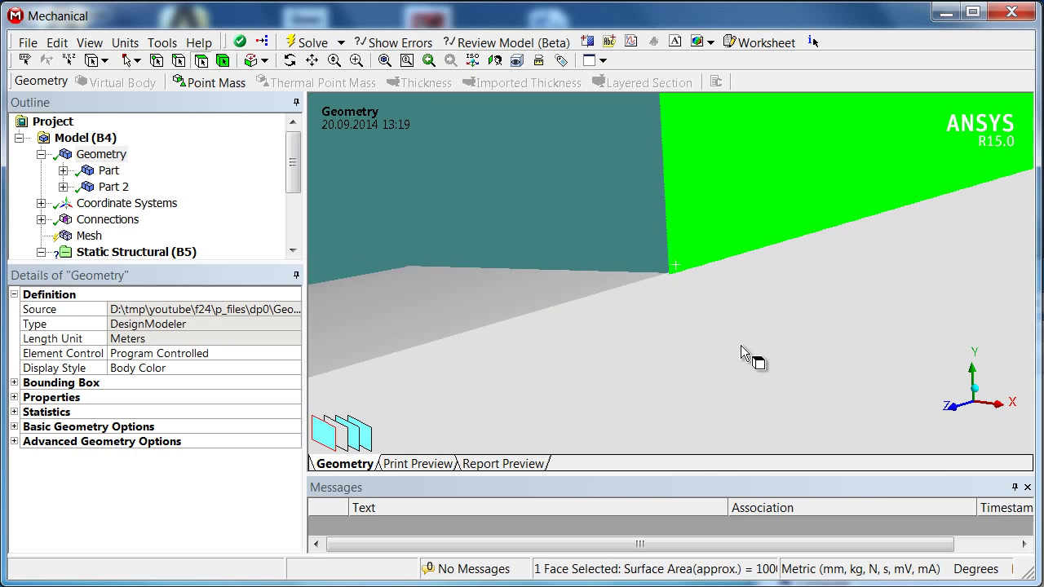
{"action": "scroll", "coordinate": [742, 350], "scroll_direction": "down", "scroll_amount": 2}
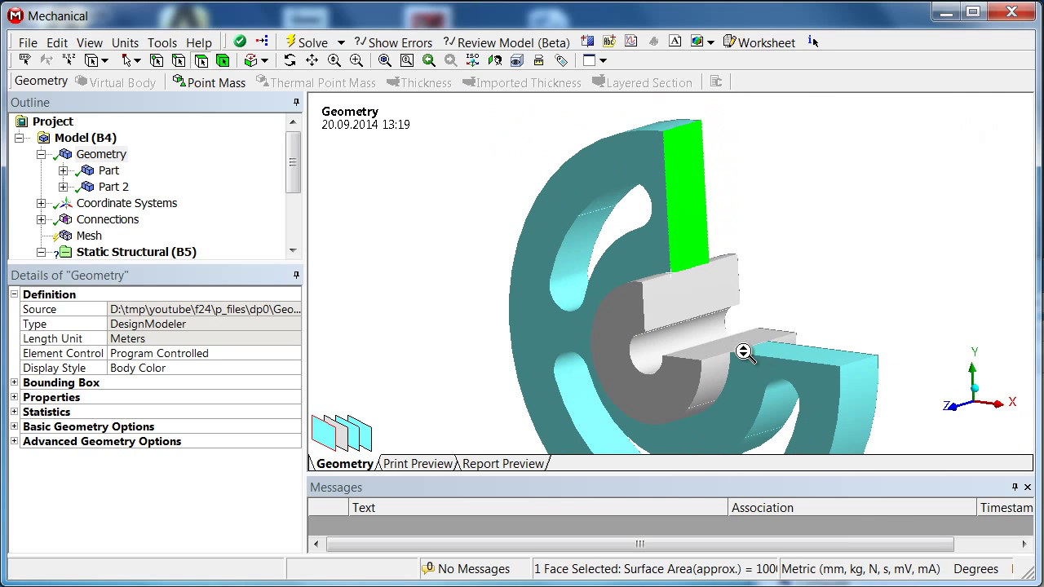
{"action": "right_click", "coordinate": [832, 212]}
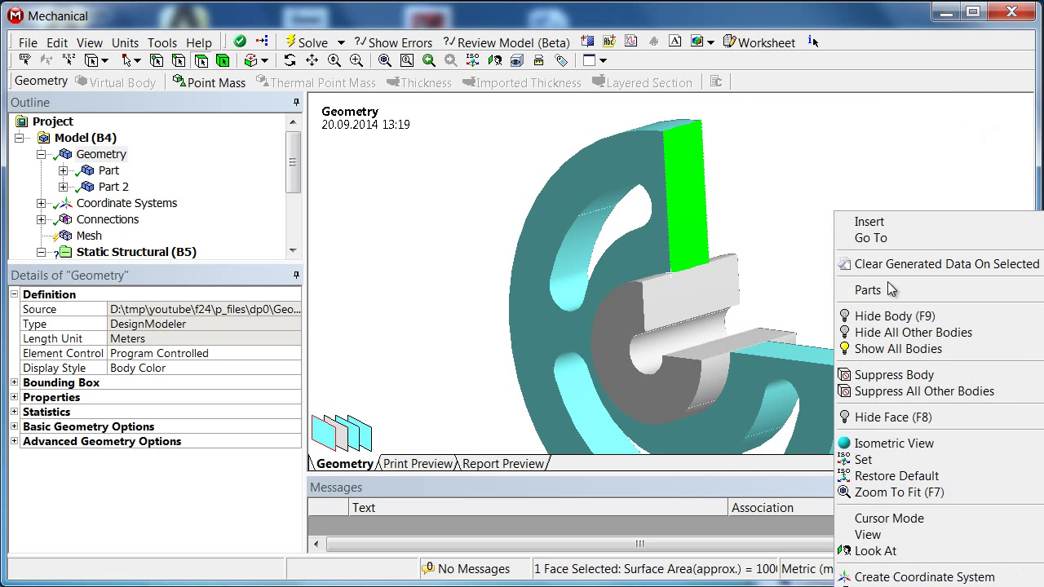
{"action": "left_click", "coordinate": [927, 348]}
{"action": "left_click", "coordinate": [40, 220]}
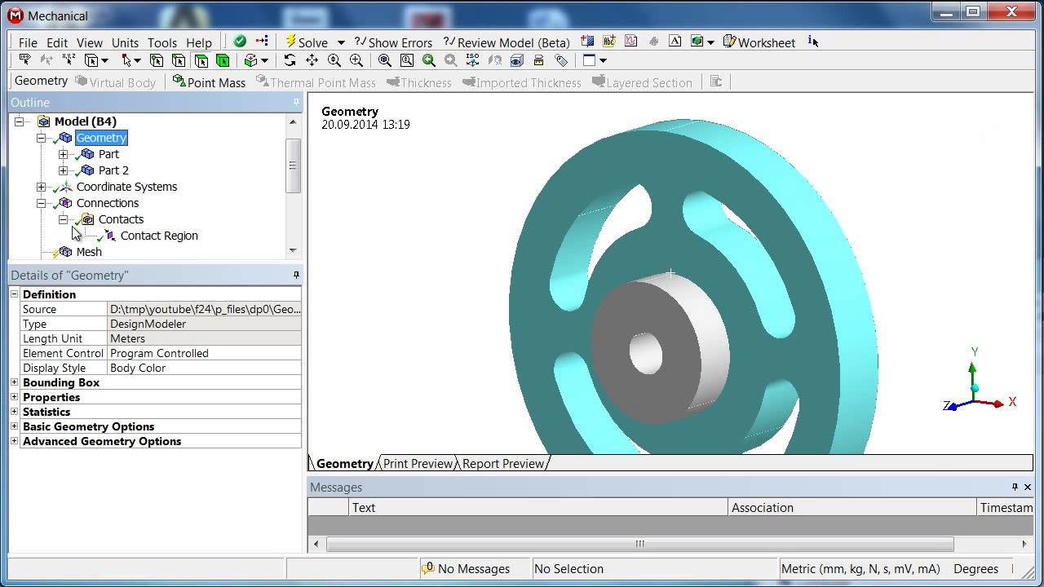
Step: Select the Contact Region and display the model as wireframe
{"action": "left_click", "coordinate": [147, 235]}
{"action": "left_click", "coordinate": [90, 43]}
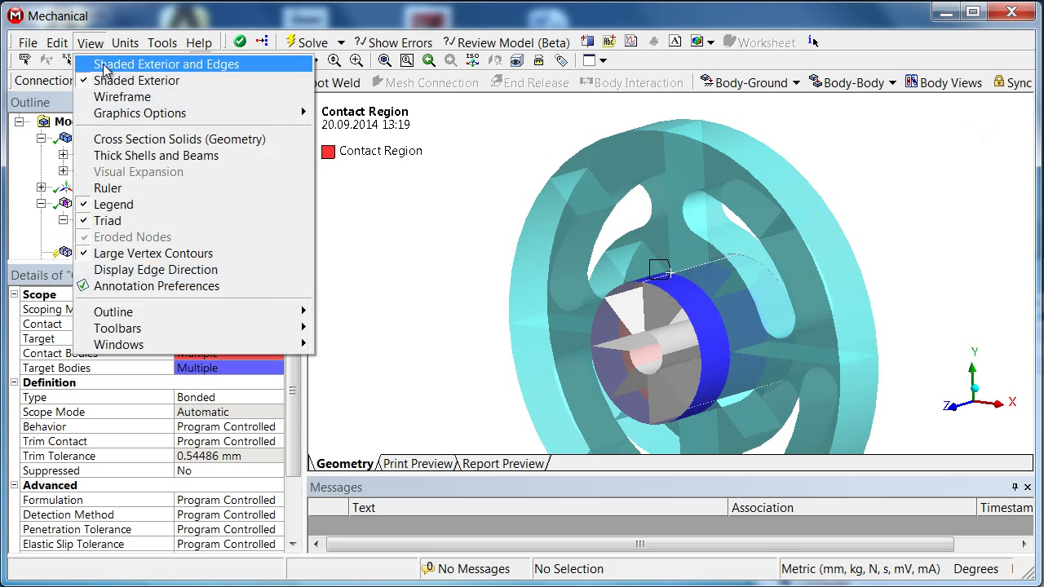
{"action": "left_click", "coordinate": [113, 94]}
{"action": "mouse_move", "coordinate": [607, 326]}
{"action": "middle_mouse_down"}
{"action": "mouse_move", "coordinate": [644, 310]}
{"action": "mouse_move", "coordinate": [624, 299]}
{"action": "mouse_move", "coordinate": [587, 319]}
{"action": "mouse_move", "coordinate": [595, 328]}
{"action": "middle_mouse_up"}
Step: Make the contact Frictional with friction coefficient 0.1 and confirm the 0 mm offset
{"action": "left_click", "coordinate": [279, 400]}
{"action": "left_click", "coordinate": [277, 398]}
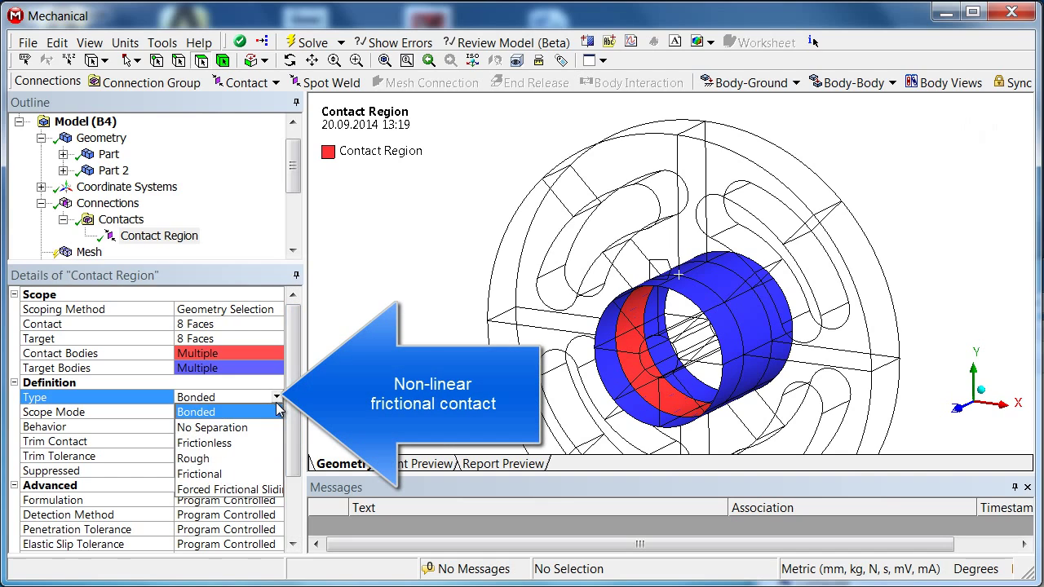
{"action": "left_click", "coordinate": [239, 473]}
{"action": "left_click", "coordinate": [234, 412]}
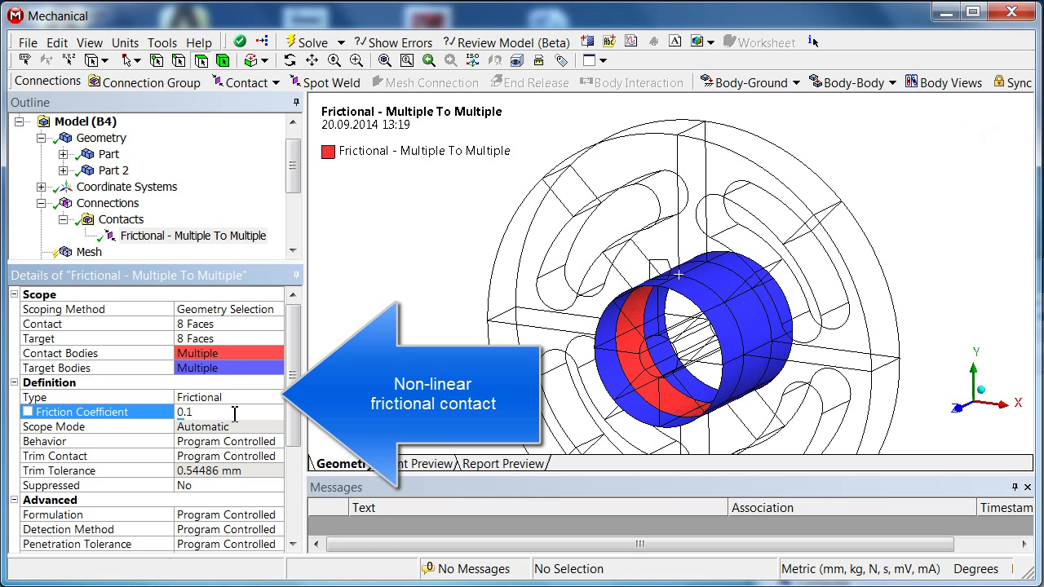
{"action": "type", "text": "0.1"}
{"action": "left_click", "coordinate": [293, 544]}
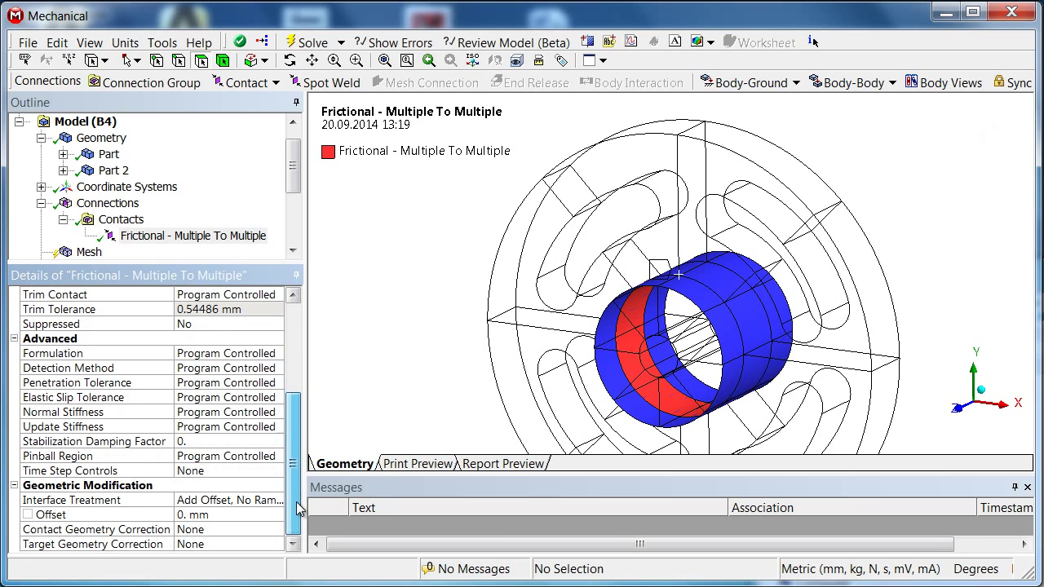
{"action": "left_click", "coordinate": [255, 516]}
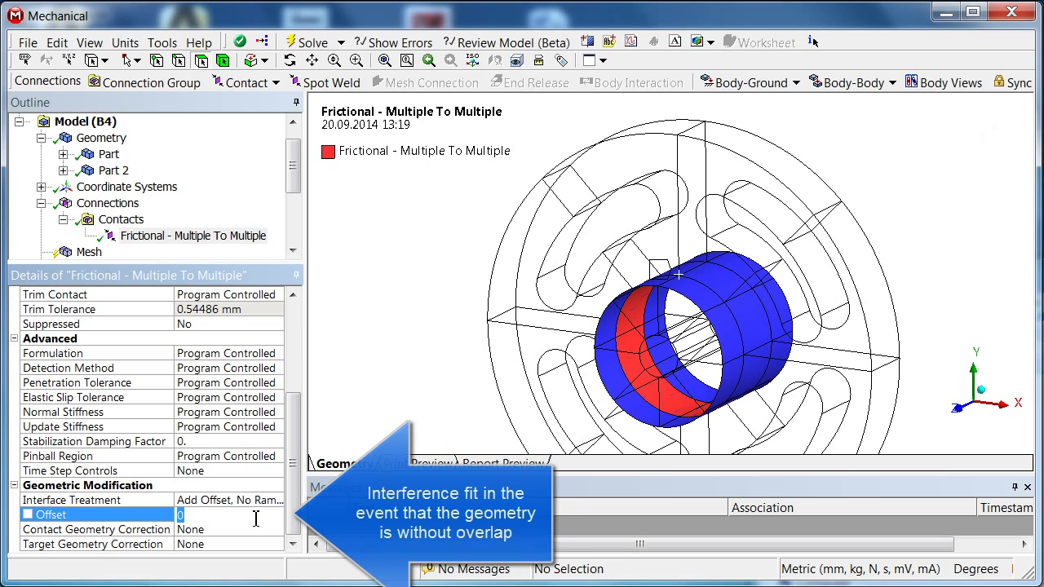
{"action": "key", "text": "Return"}
{"action": "left_click", "coordinate": [255, 518]}
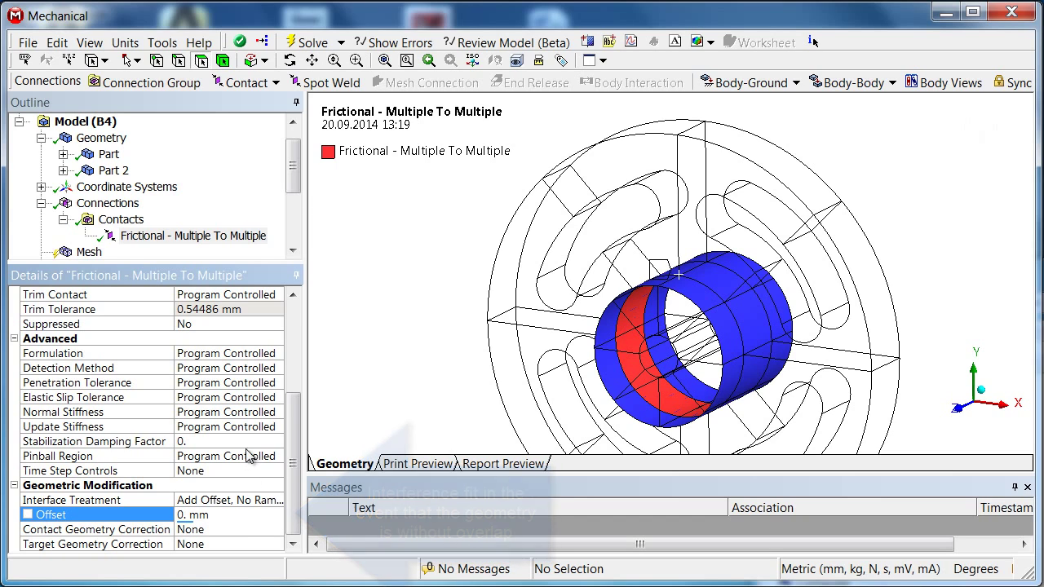
{"action": "left_click_drag", "start_coordinate": [294, 185], "coordinate": [296, 205]}
Step: Generate the mesh and display it as Shaded Exterior and Edges
{"action": "left_click", "coordinate": [90, 203]}
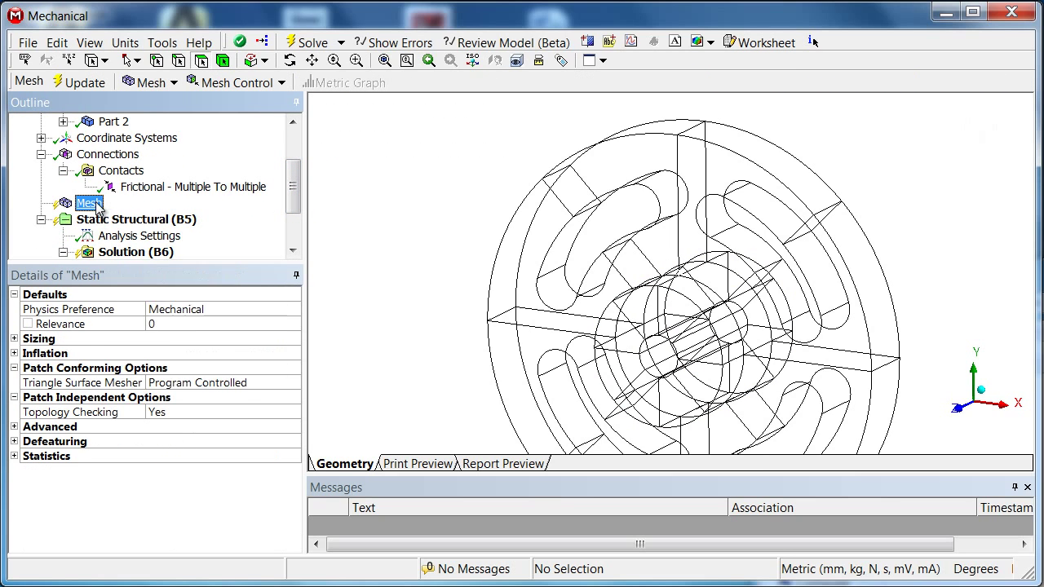
{"action": "right_click", "coordinate": [95, 203]}
{"action": "left_click", "coordinate": [154, 265]}
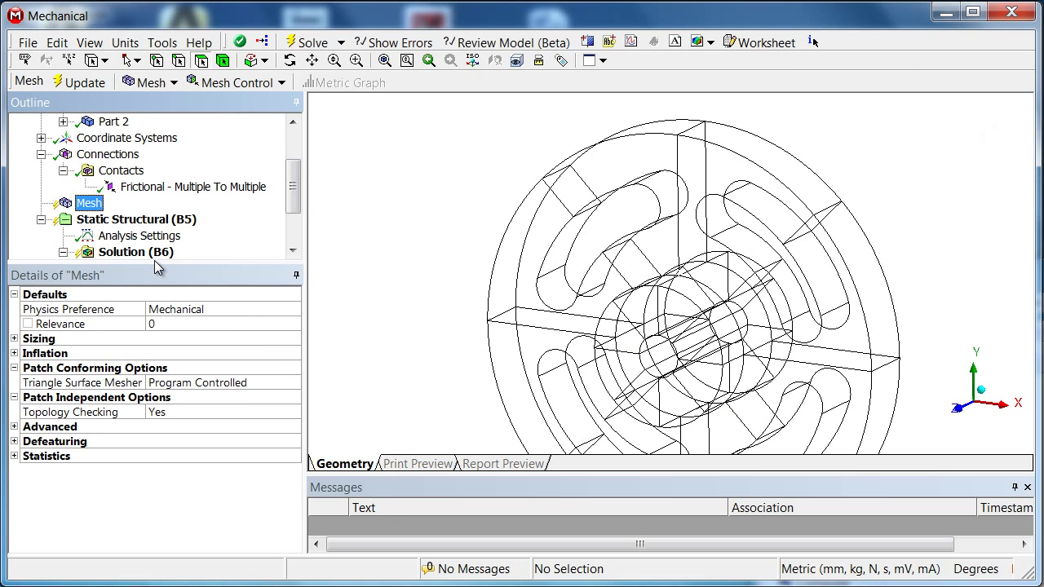
{"action": "left_click", "coordinate": [89, 42]}
{"action": "left_click", "coordinate": [106, 65]}
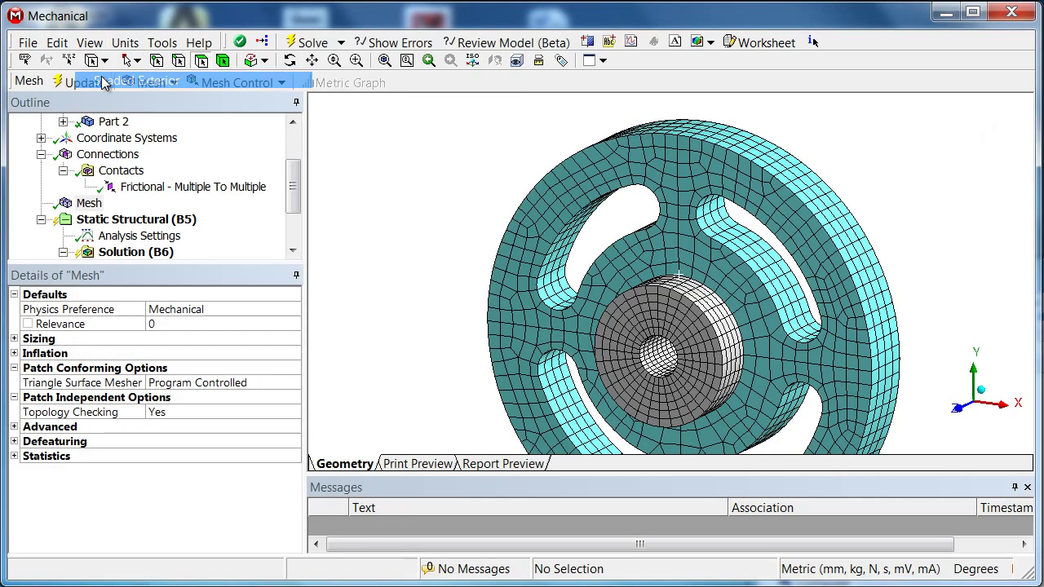
Step: Inspect the hub's uniform mapped mesh, fit the wheel in view and select Static Structural (B5)
{"action": "left_click", "coordinate": [961, 409]}
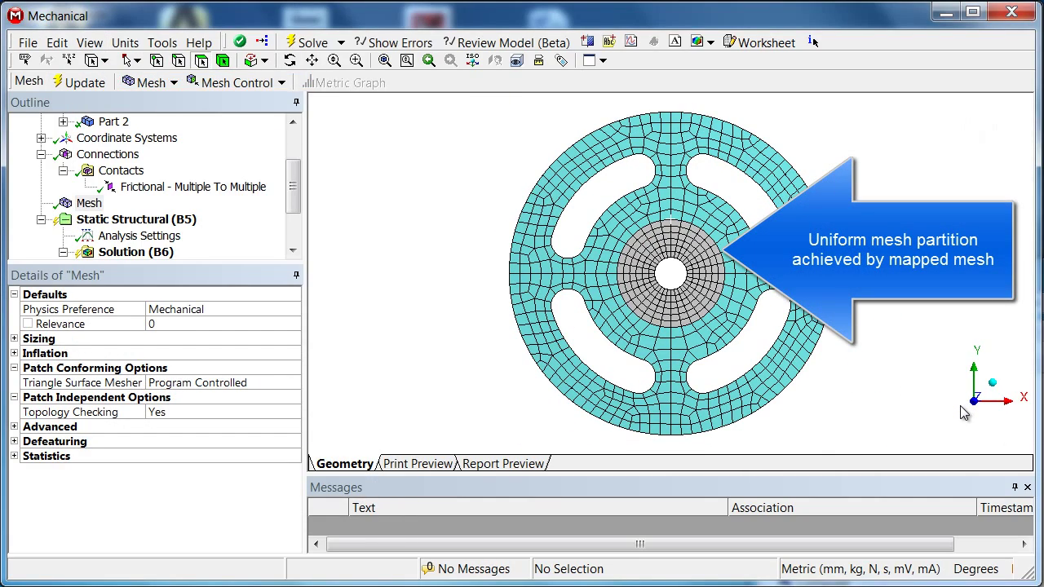
{"action": "right_click_drag", "start_coordinate": [624, 189], "coordinate": [754, 304]}
{"action": "middle_click_drag", "start_coordinate": [755, 303], "coordinate": [497, 102]}
{"action": "left_click", "coordinate": [384, 61]}
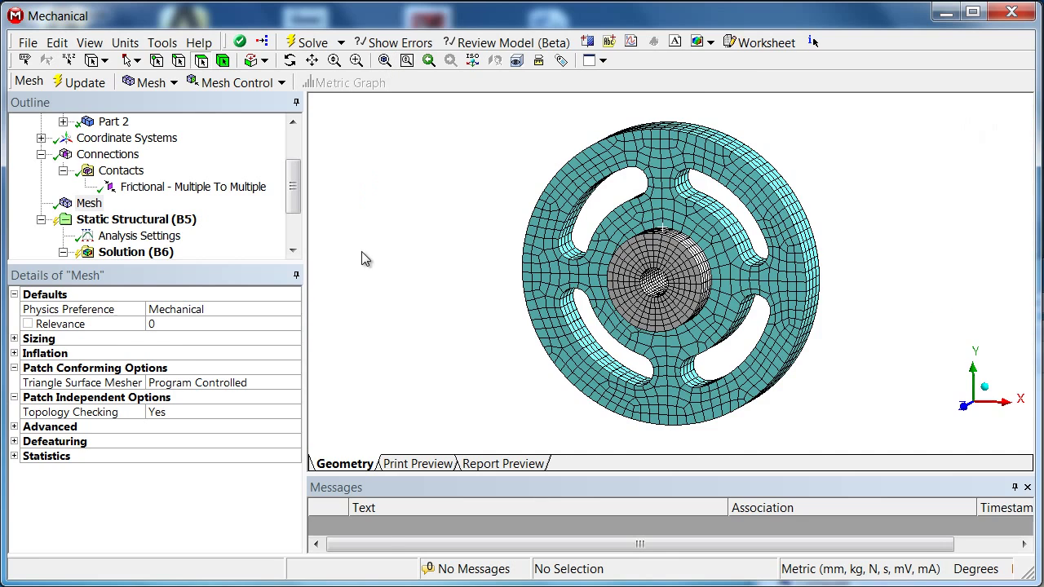
{"action": "left_click", "coordinate": [155, 219]}
{"action": "middle_click_drag", "start_coordinate": [362, 221], "coordinate": [592, 278]}
Step: Select the hub's inner bore, extend it to limits and insert a Remote Displacement
{"action": "scroll", "coordinate": [632, 271], "scroll_direction": "up", "scroll_amount": 5}
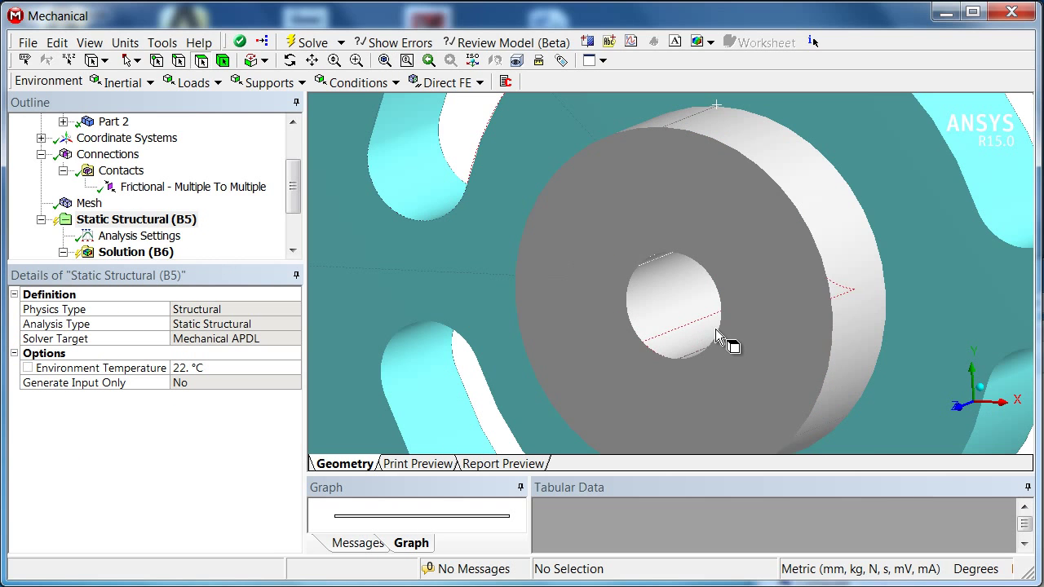
{"action": "scroll", "coordinate": [716, 332], "scroll_direction": "down", "scroll_amount": 5}
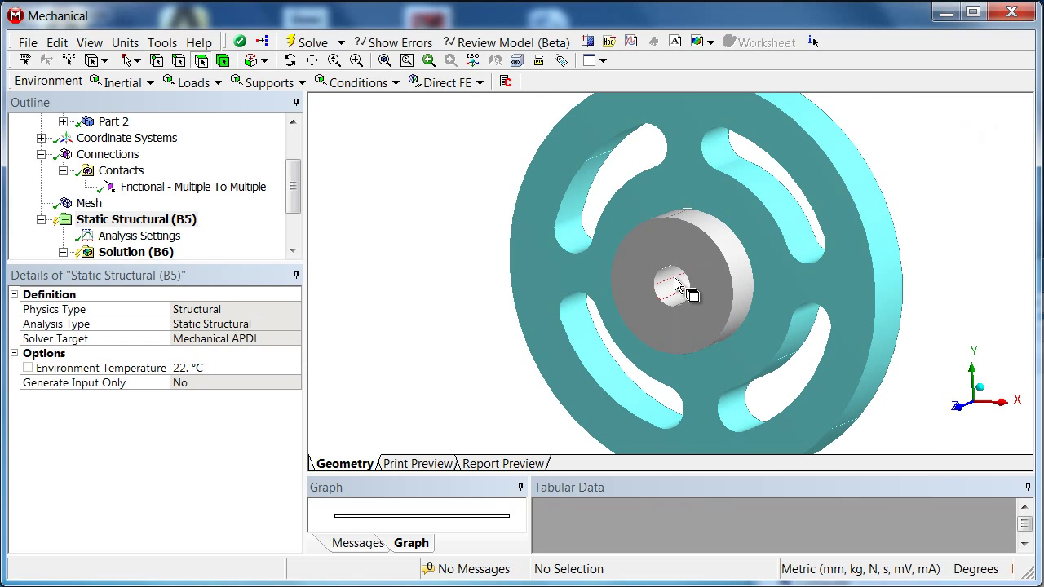
{"action": "left_click", "coordinate": [675, 285]}
{"action": "left_click", "coordinate": [257, 61]}
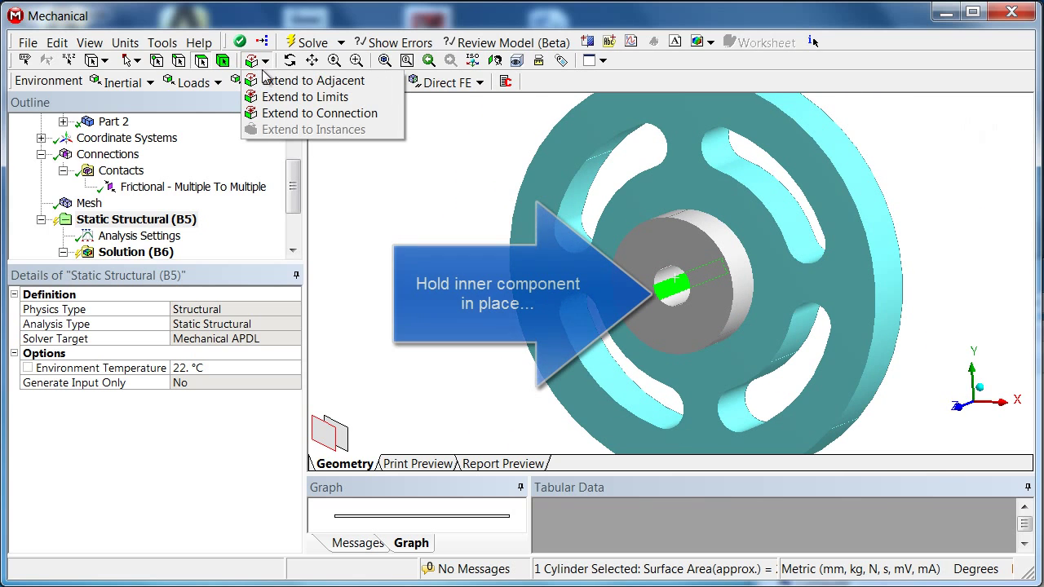
{"action": "left_click", "coordinate": [285, 95]}
{"action": "left_click", "coordinate": [269, 85]}
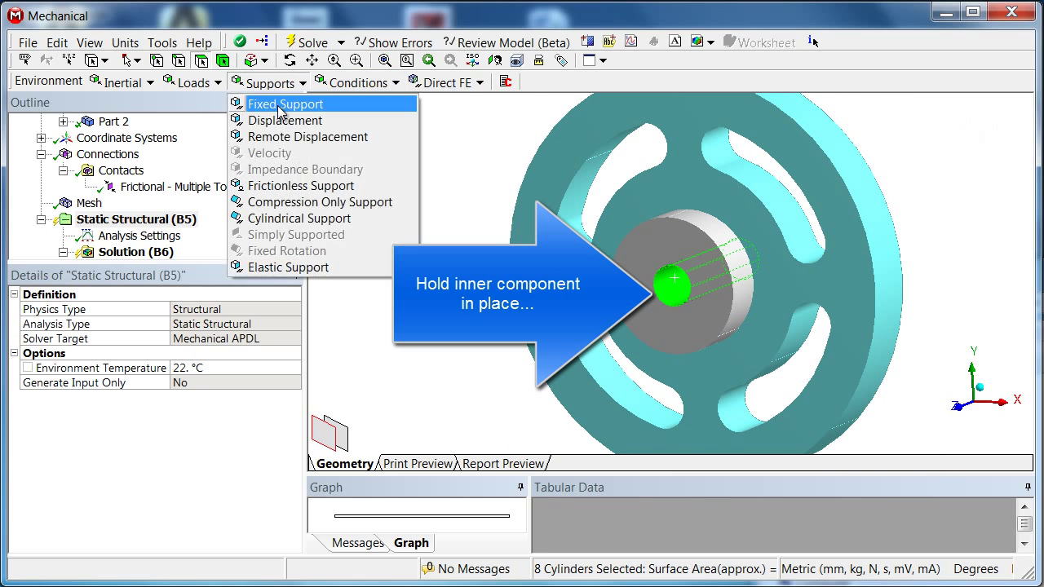
{"action": "left_click", "coordinate": [281, 137]}
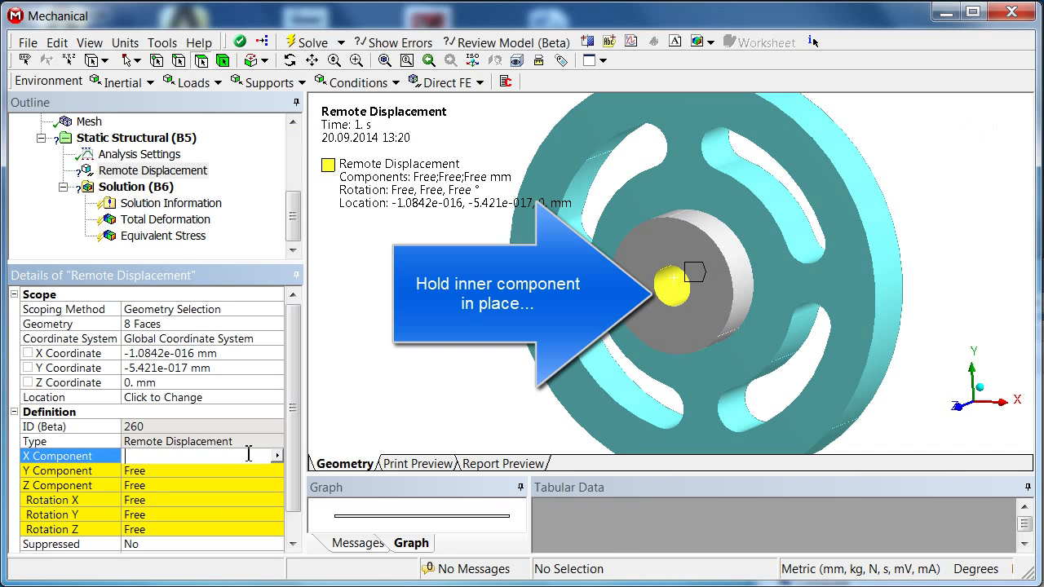
Step: Set the bore support's X, Y, Z translations and rotations all to 0
{"action": "left_click", "coordinate": [221, 470]}
{"action": "type", "text": "0"}
{"action": "left_click", "coordinate": [222, 485]}
{"action": "type", "text": "0"}
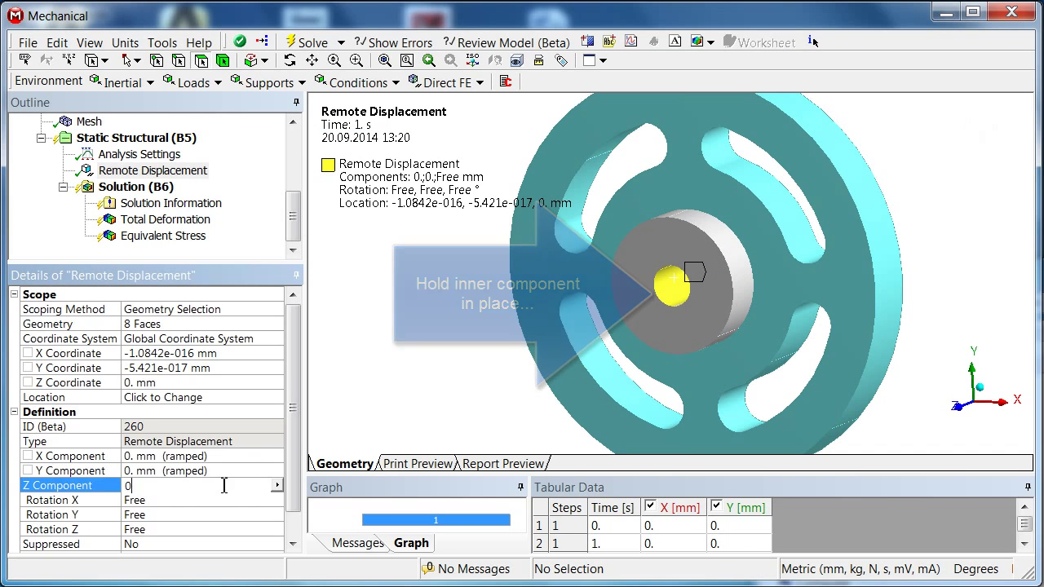
{"action": "left_click", "coordinate": [229, 500]}
{"action": "type", "text": "0"}
{"action": "key", "text": "Return"}
{"action": "left_click", "coordinate": [222, 514]}
{"action": "type", "text": "0"}
{"action": "key", "text": "Return"}
{"action": "left_click", "coordinate": [222, 529]}
{"action": "type", "text": "0"}
{"action": "key", "text": "Return"}
Step: Make the bore support's Behavior Rigid and pick a face on the outer rim
{"action": "scroll", "coordinate": [297, 506], "scroll_direction": "down", "scroll_amount": 2}
{"action": "left_click", "coordinate": [244, 529]}
{"action": "left_click", "coordinate": [279, 530]}
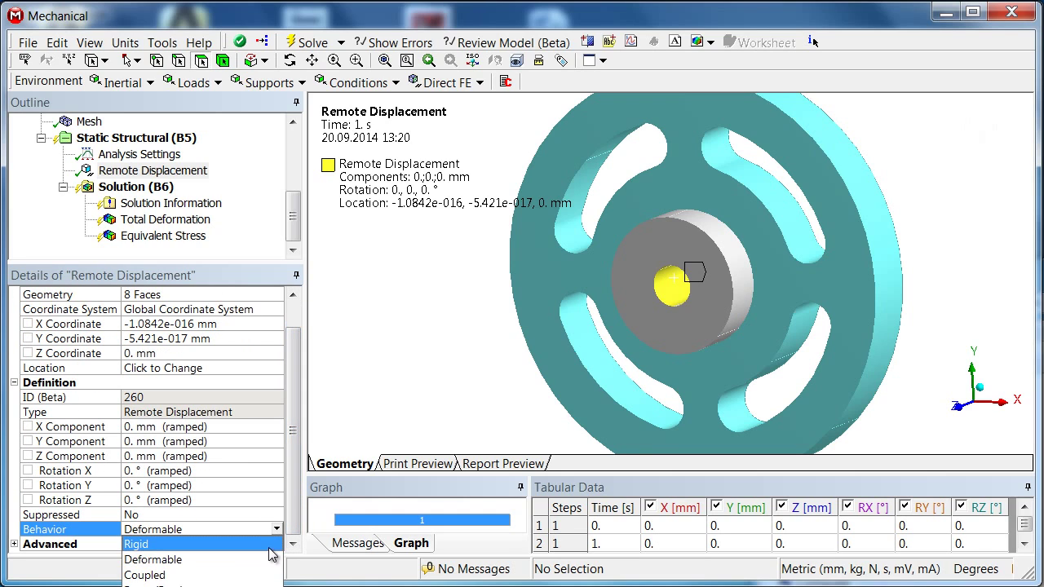
{"action": "left_click", "coordinate": [271, 545]}
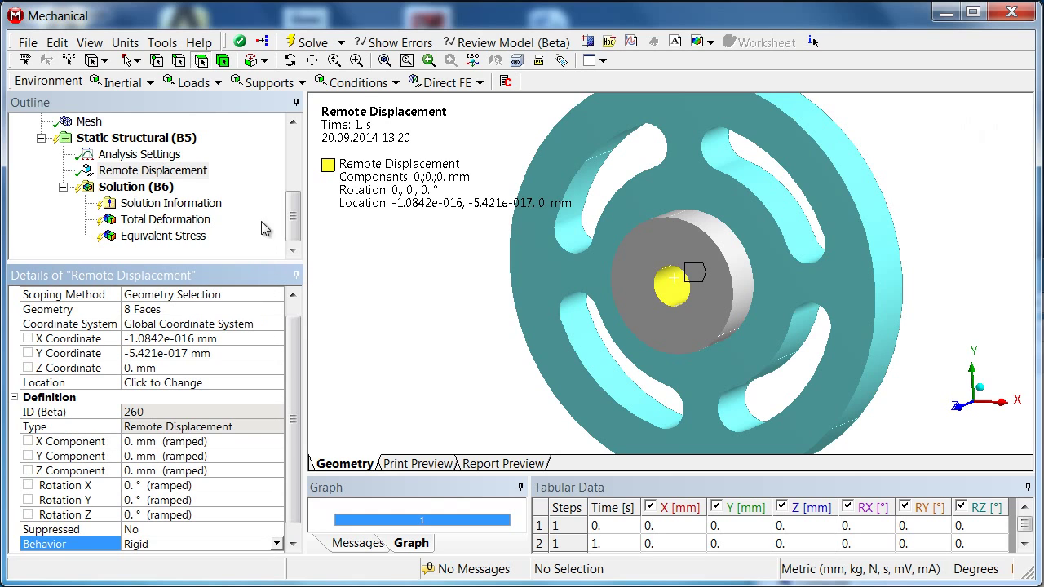
{"action": "left_click", "coordinate": [160, 140]}
{"action": "left_click", "coordinate": [829, 156]}
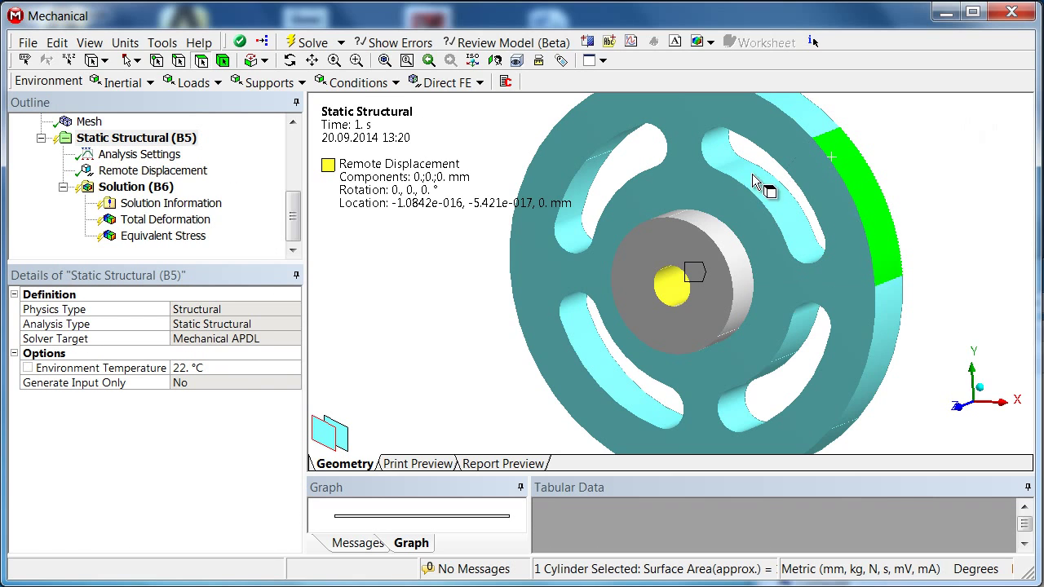
Step: Extend the rim selection to limits and insert a second Remote Displacement
{"action": "left_click", "coordinate": [253, 62]}
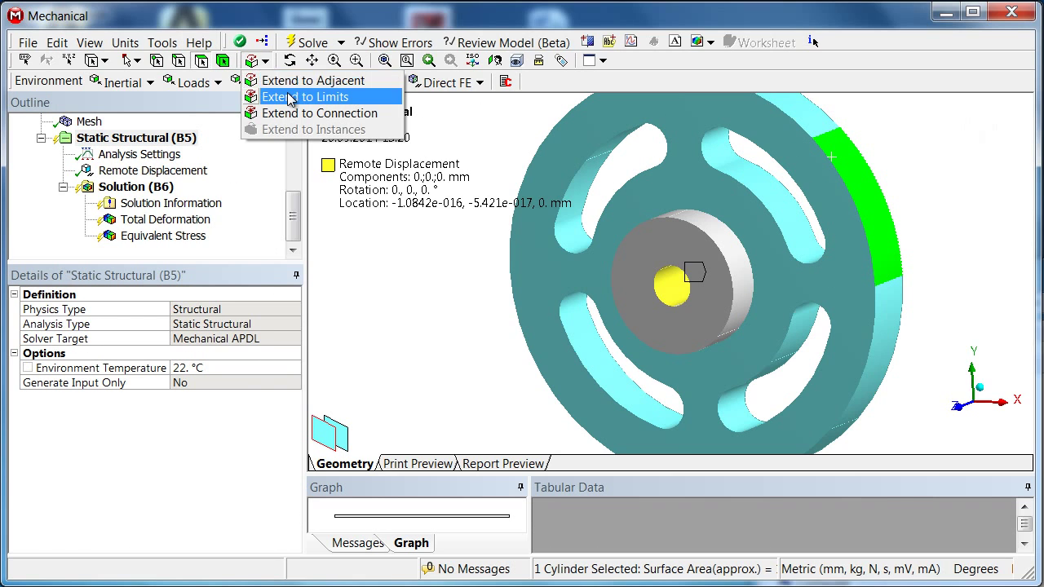
{"action": "left_click", "coordinate": [295, 98]}
{"action": "left_click", "coordinate": [272, 84]}
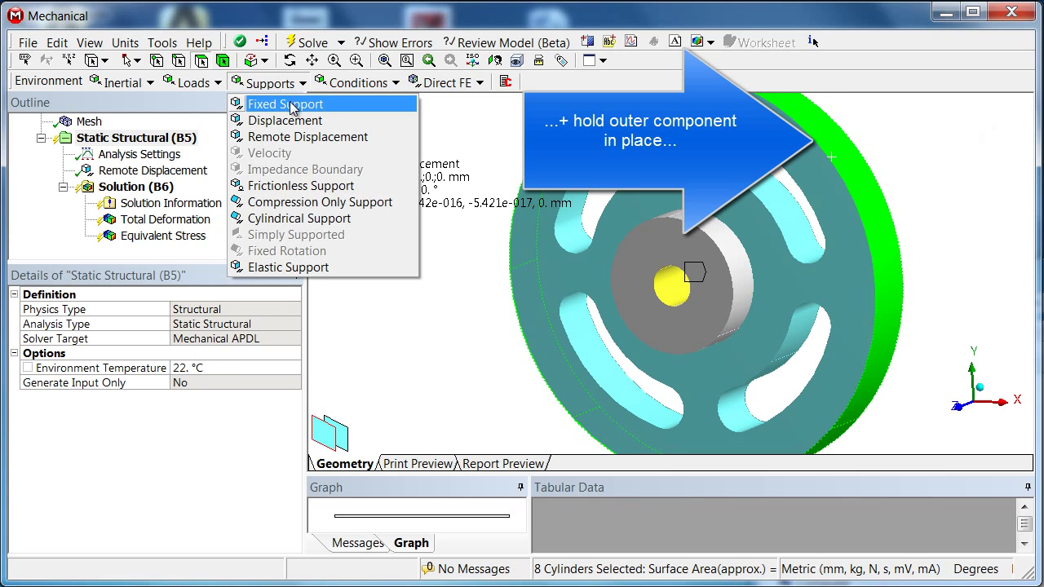
{"action": "left_click", "coordinate": [285, 137]}
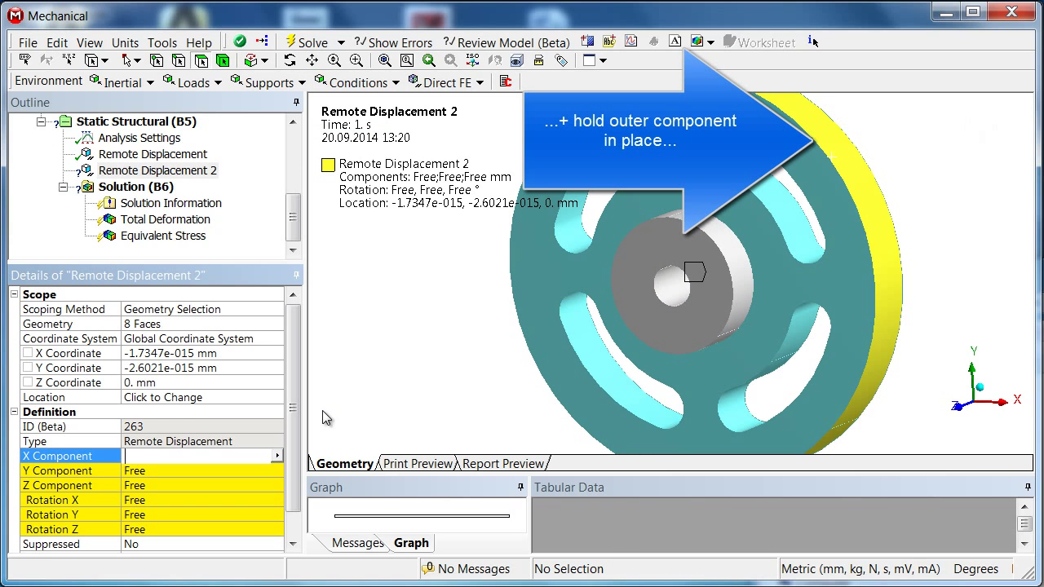
Step: Enter 0 for all translations and rotations of Remote Displacement 2
{"action": "type", "text": "0"}
{"action": "key", "text": "Return"}
{"action": "left_click", "coordinate": [244, 471]}
{"action": "type", "text": "0"}
{"action": "key", "text": "Return"}
{"action": "left_click", "coordinate": [256, 486]}
{"action": "type", "text": "0"}
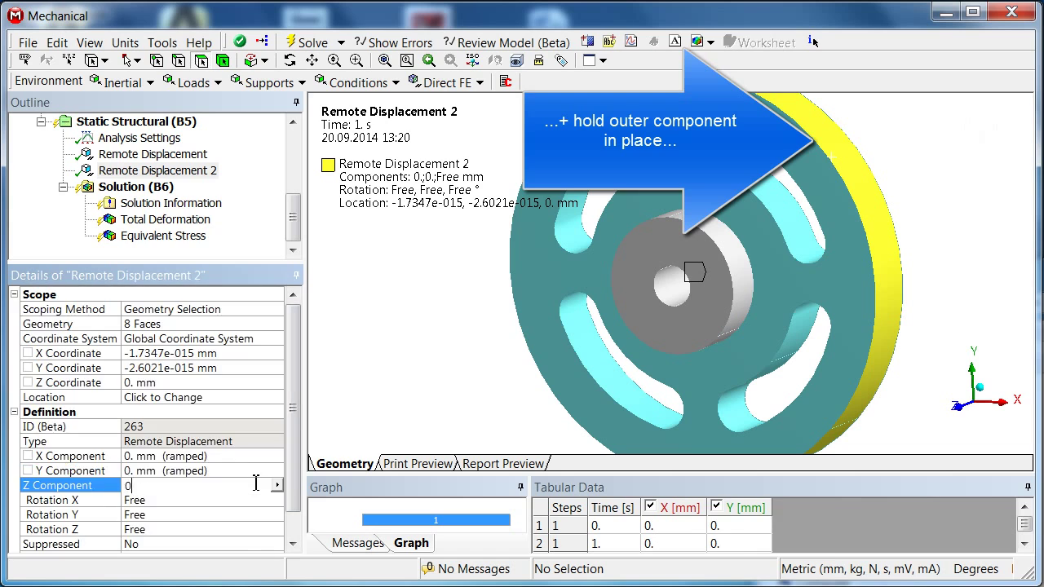
{"action": "key", "text": "Return"}
{"action": "left_click", "coordinate": [244, 500]}
{"action": "type", "text": "0"}
{"action": "key", "text": "Return"}
{"action": "left_click", "coordinate": [235, 529]}
{"action": "type", "text": "0"}
{"action": "key", "text": "Return"}
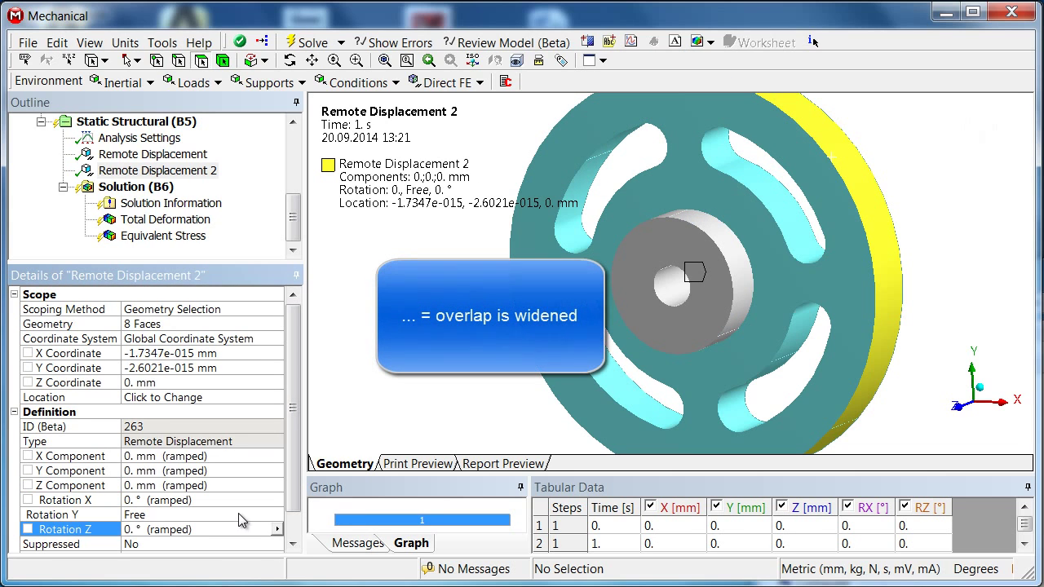
{"action": "left_click", "coordinate": [242, 514]}
{"action": "type", "text": "0"}
{"action": "key", "text": "Return"}
Step: Set Remote Displacement 2's Behavior to Rigid
{"action": "scroll", "coordinate": [281, 513], "scroll_direction": "down", "scroll_amount": 1}
{"action": "left_click", "coordinate": [271, 530]}
{"action": "left_click", "coordinate": [277, 530]}
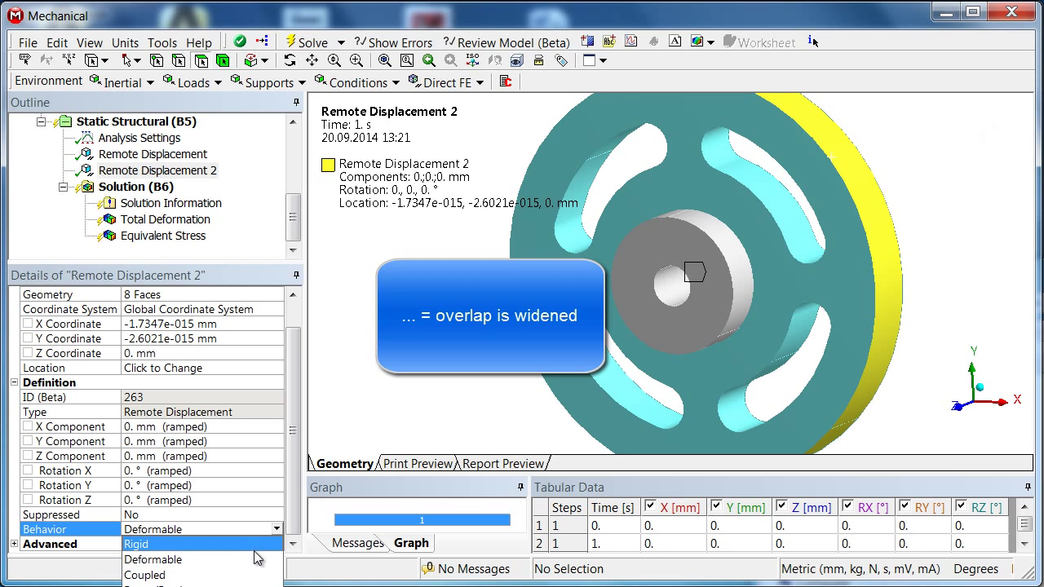
{"action": "left_click", "coordinate": [254, 546]}
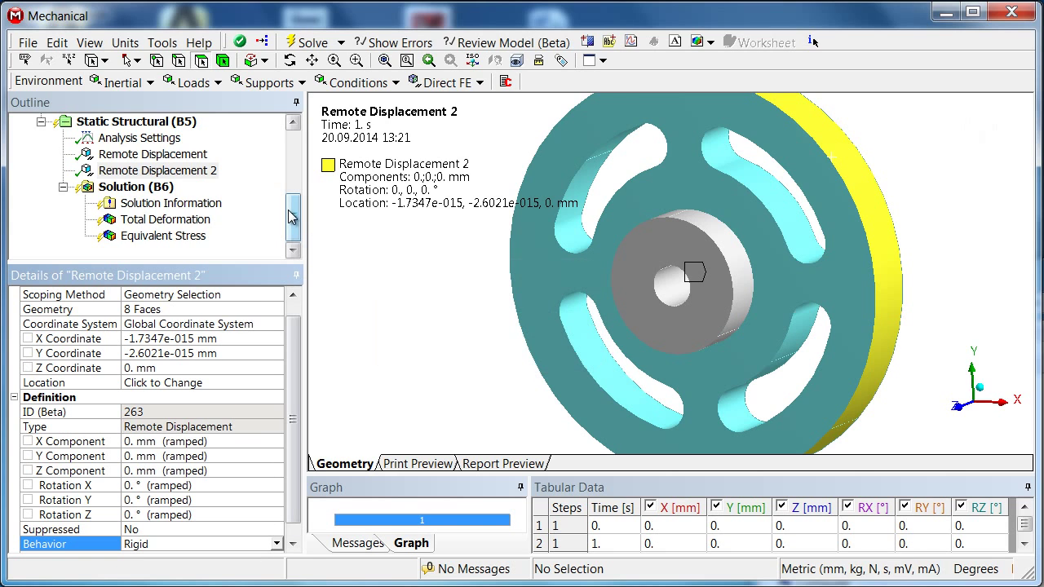
{"action": "left_click_drag", "start_coordinate": [291, 216], "coordinate": [291, 191]}
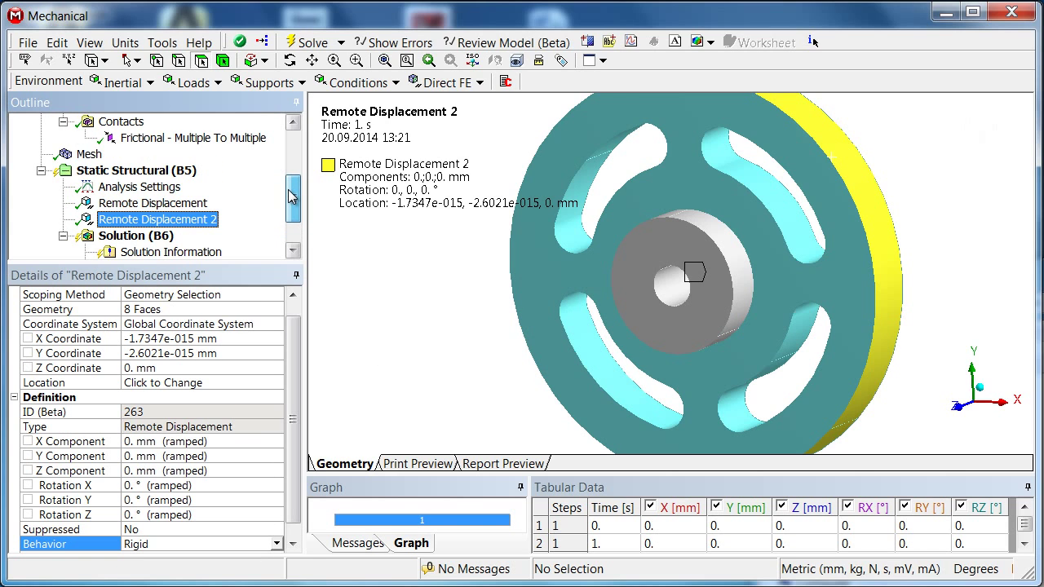
{"action": "left_click", "coordinate": [167, 173]}
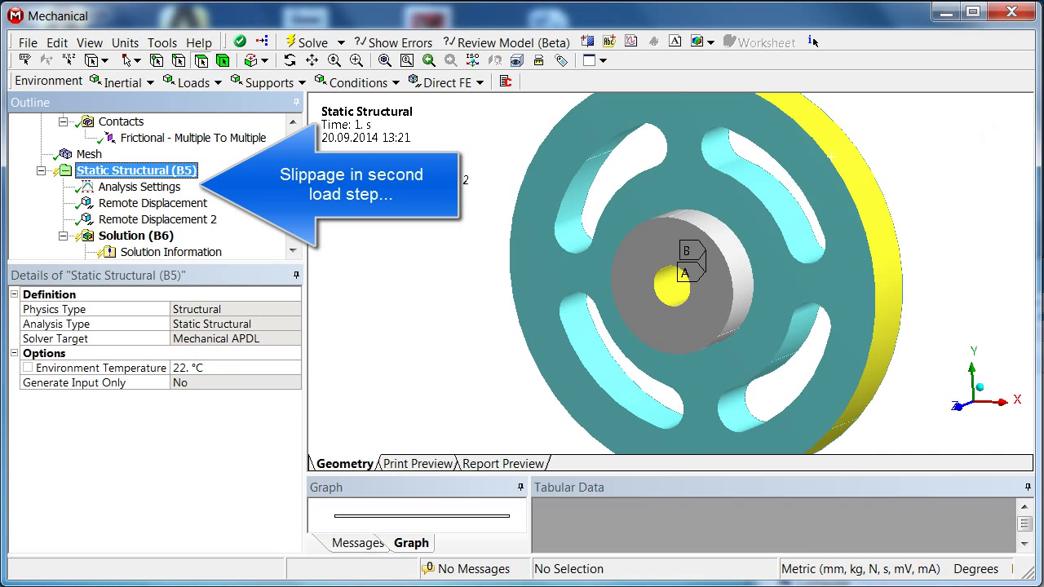
Step: Set Number Of Steps to 2 in Analysis Settings and make step 2 current
{"action": "left_click", "coordinate": [163, 188]}
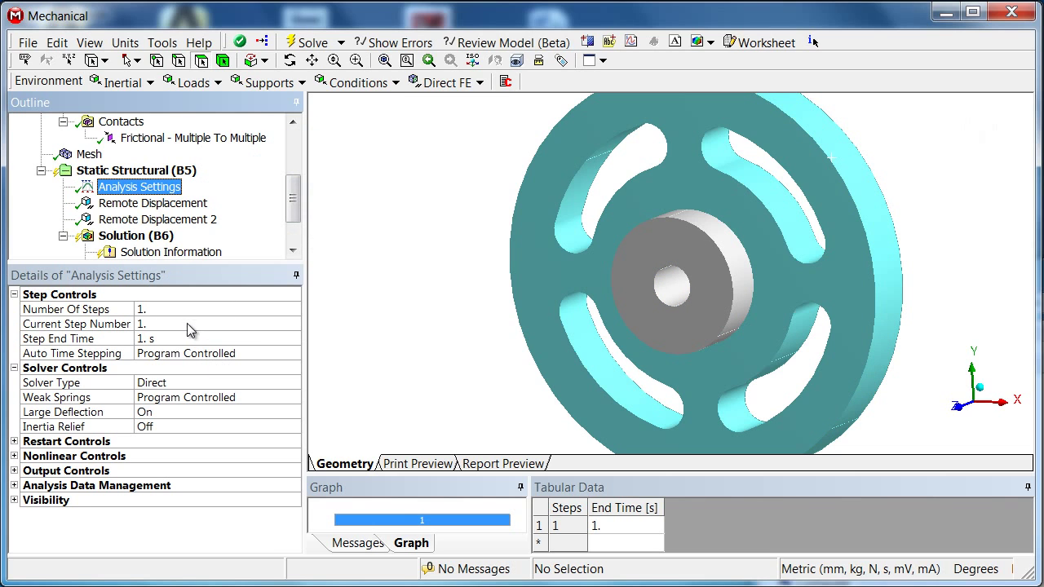
{"action": "left_click", "coordinate": [185, 310]}
{"action": "type", "text": "2"}
{"action": "key", "text": "Return"}
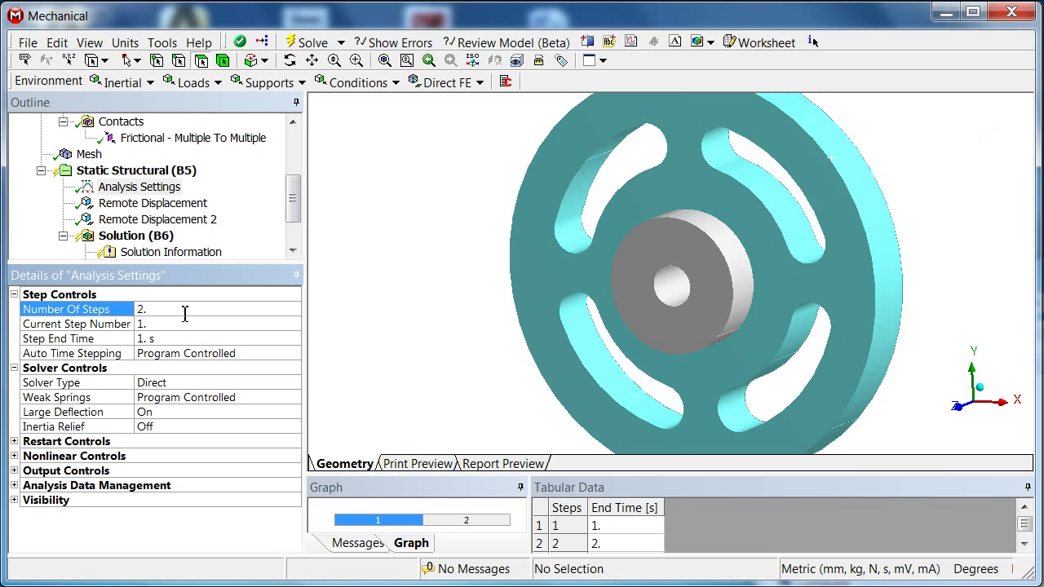
{"action": "left_click", "coordinate": [176, 338]}
{"action": "left_click", "coordinate": [174, 326]}
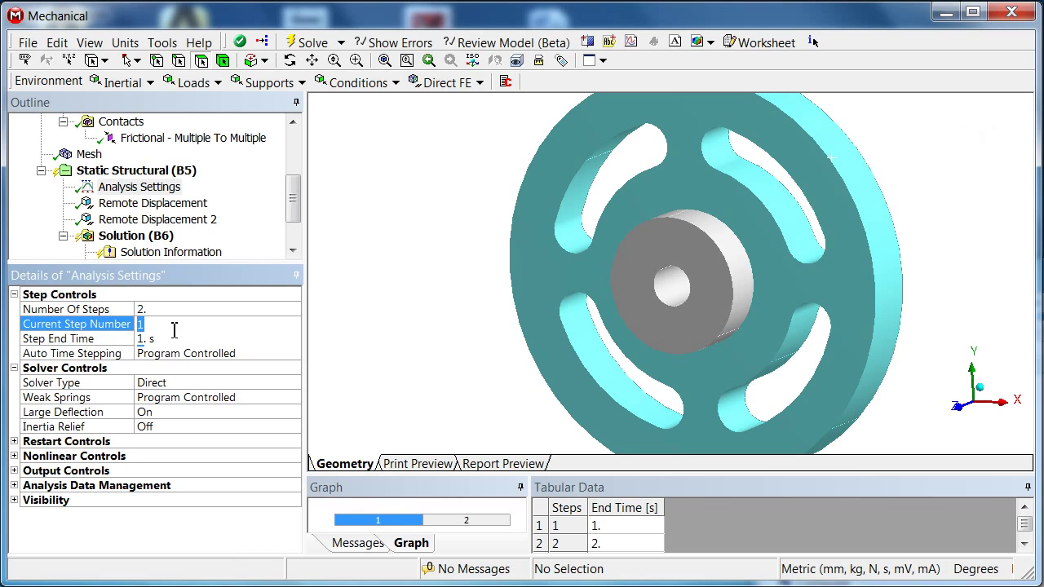
{"action": "type", "text": "2"}
{"action": "key", "text": "Return"}
Step: Make Remote Displacement 2's Rotation Z tabular with 0.2° at step 2
{"action": "left_click", "coordinate": [196, 220]}
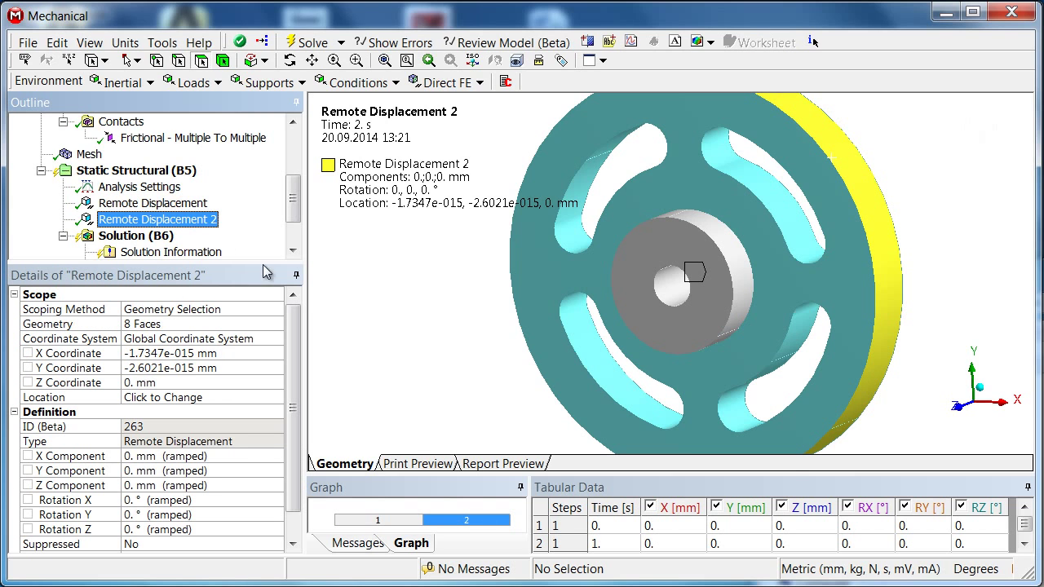
{"action": "scroll", "coordinate": [290, 497], "scroll_direction": "down", "scroll_amount": 1}
{"action": "left_click", "coordinate": [279, 501]}
{"action": "left_click", "coordinate": [277, 500]}
{"action": "left_click", "coordinate": [325, 565]}
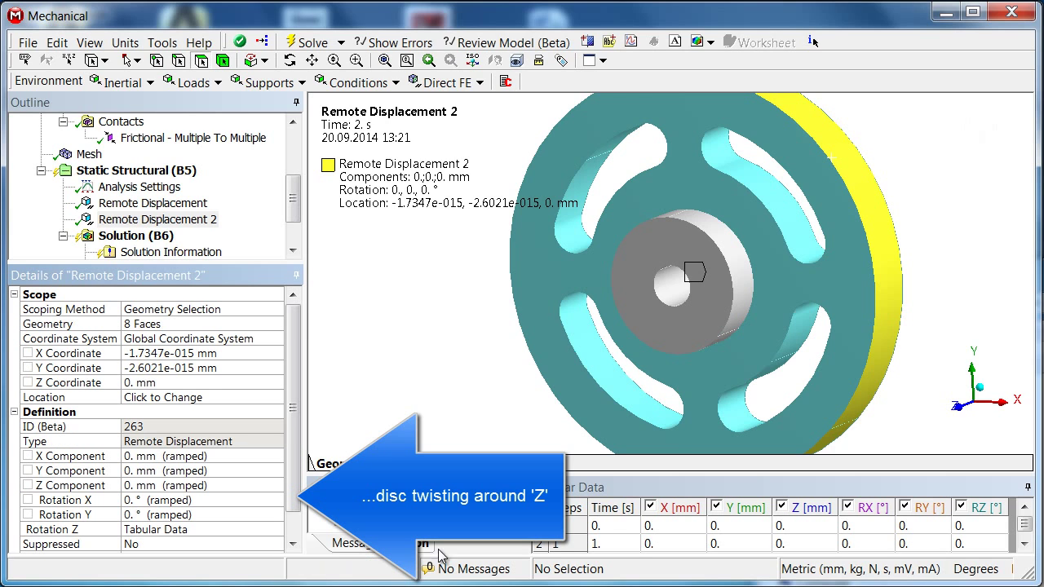
{"action": "left_click_drag", "start_coordinate": [598, 474], "coordinate": [612, 414]}
{"action": "left_click", "coordinate": [983, 501]}
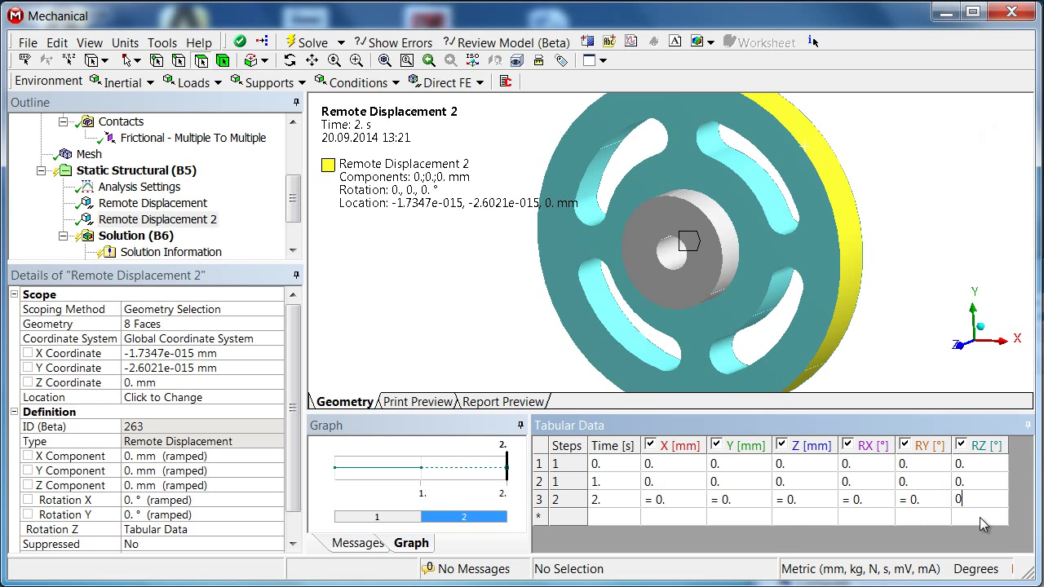
{"action": "type", "text": "0.2"}
{"action": "key", "text": "Return"}
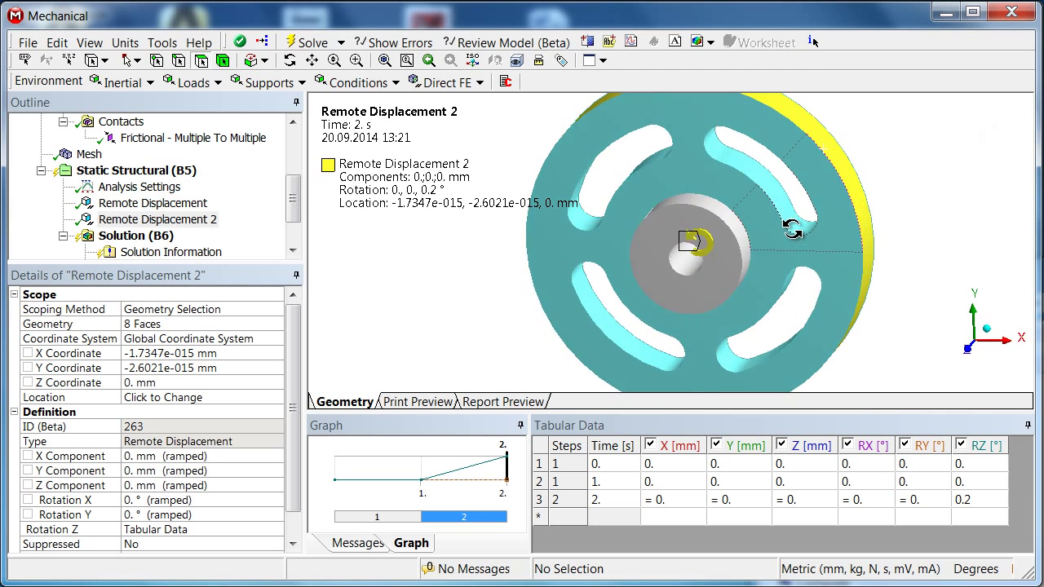
{"action": "middle_click_drag", "start_coordinate": [775, 236], "coordinate": [768, 234]}
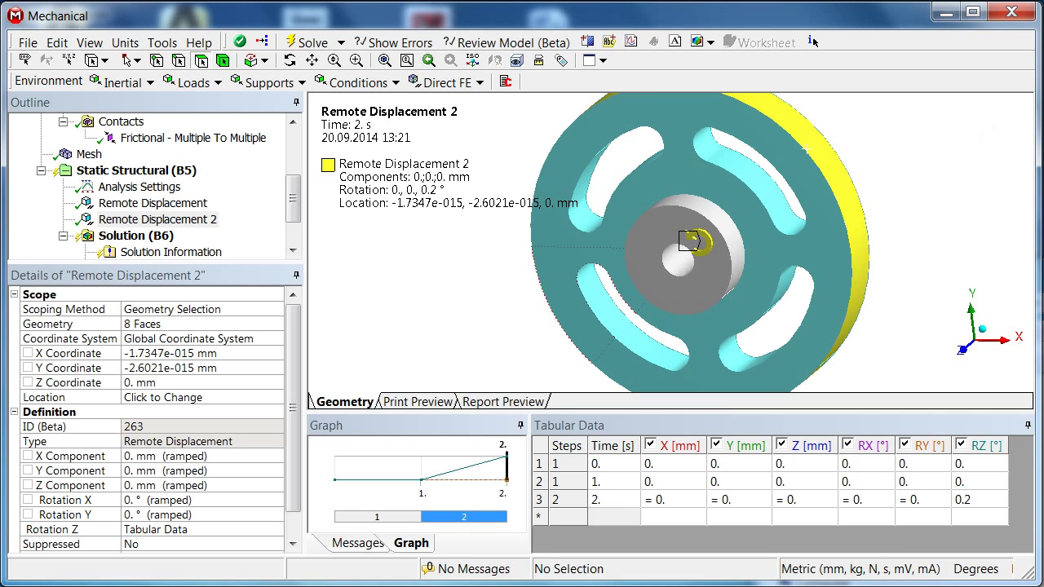
Step: Turn Auto Time Stepping on for step 2 with 10 initial and minimum substeps
{"action": "left_click", "coordinate": [139, 186]}
{"action": "double_click", "coordinate": [175, 355]}
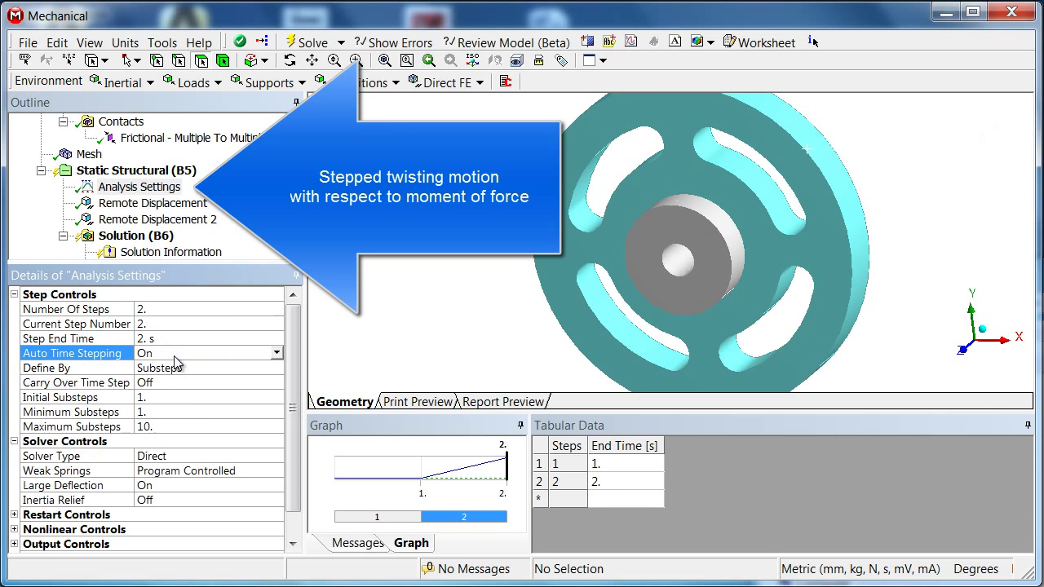
{"action": "left_click", "coordinate": [171, 413]}
{"action": "left_click", "coordinate": [173, 398]}
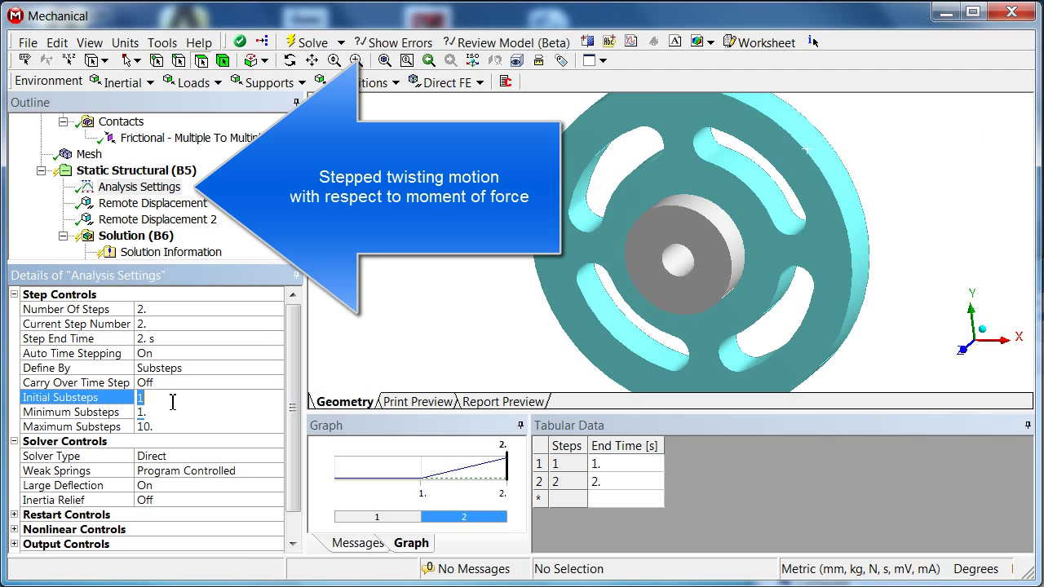
{"action": "type", "text": "10"}
{"action": "key", "text": "Return"}
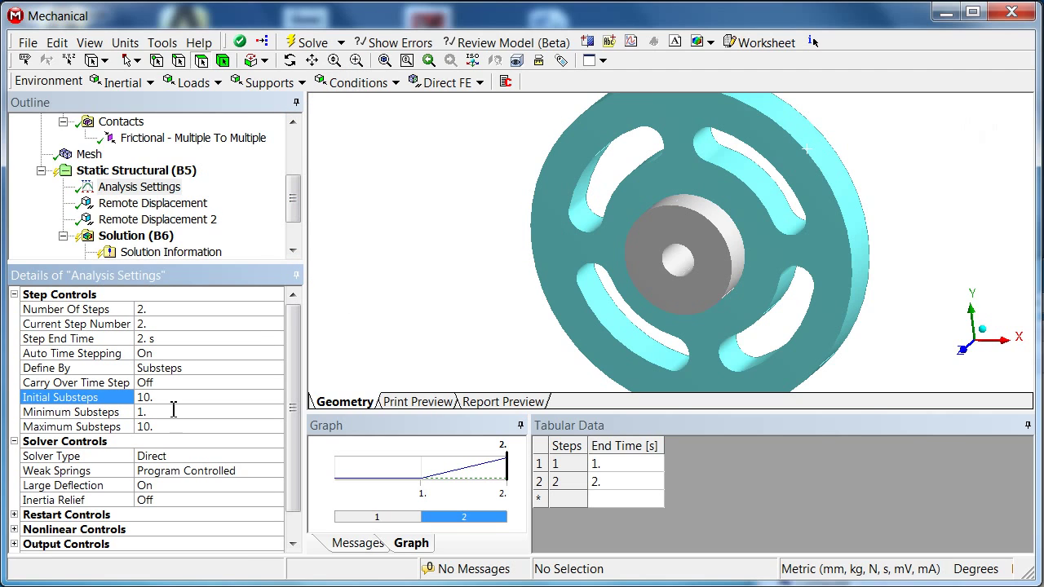
{"action": "left_click", "coordinate": [174, 411]}
{"action": "key", "text": "Return"}
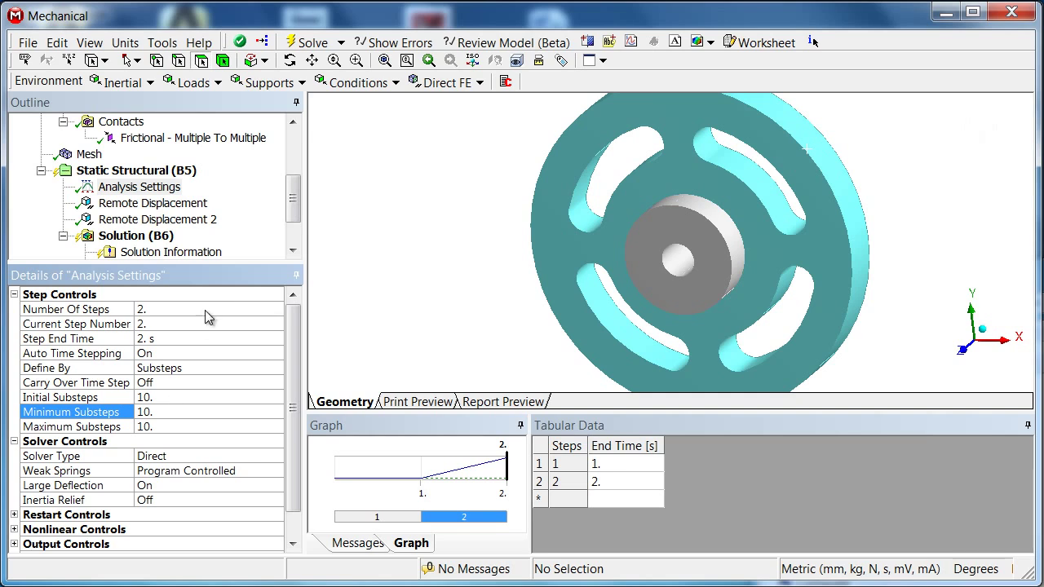
{"action": "scroll", "coordinate": [293, 205], "scroll_direction": "down", "scroll_amount": 1}
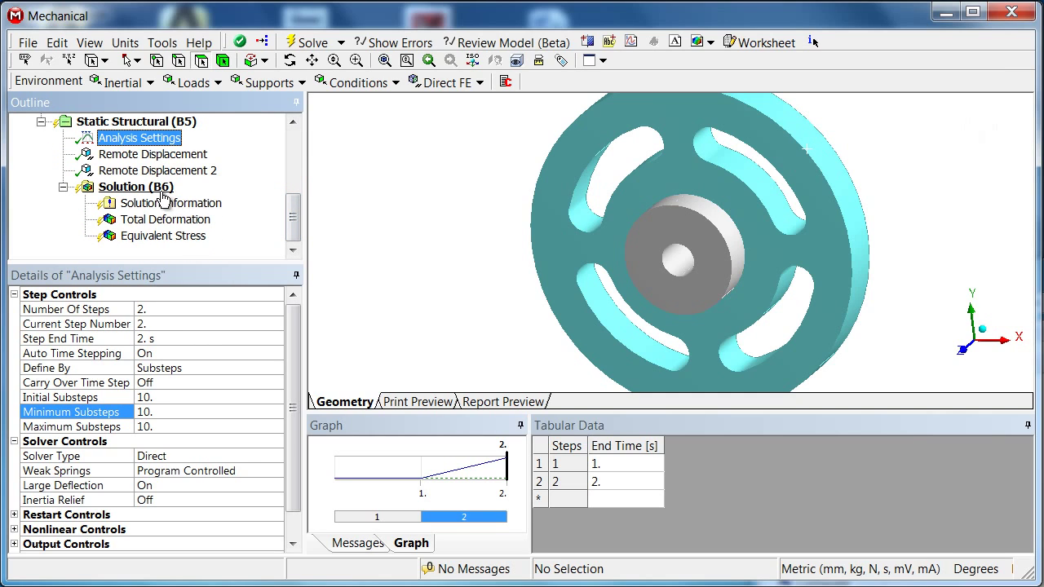
{"action": "left_click", "coordinate": [139, 187]}
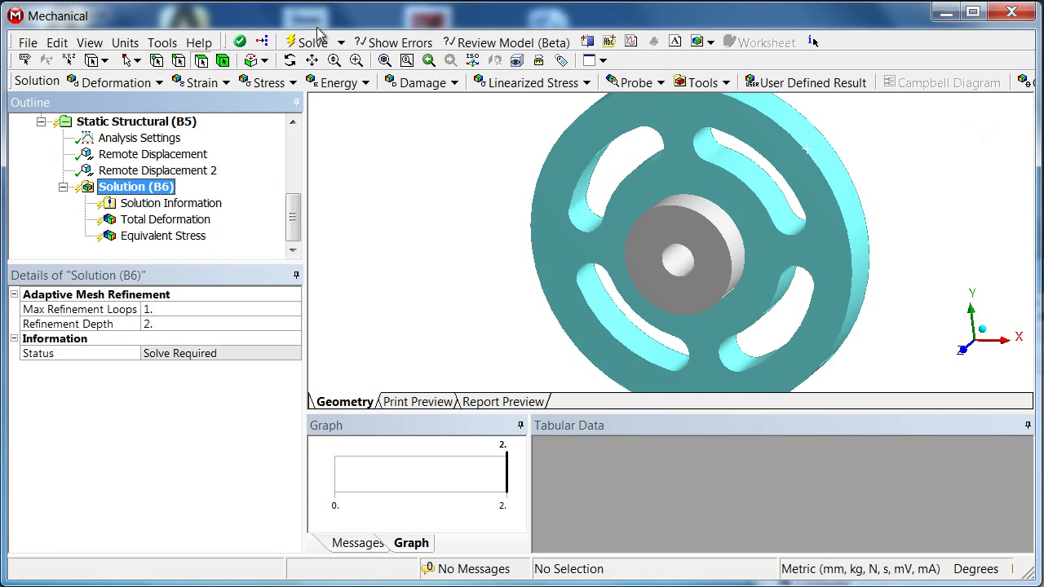
Step: Solve the analysis and move the Solution Status window aside
{"action": "left_click", "coordinate": [316, 45]}
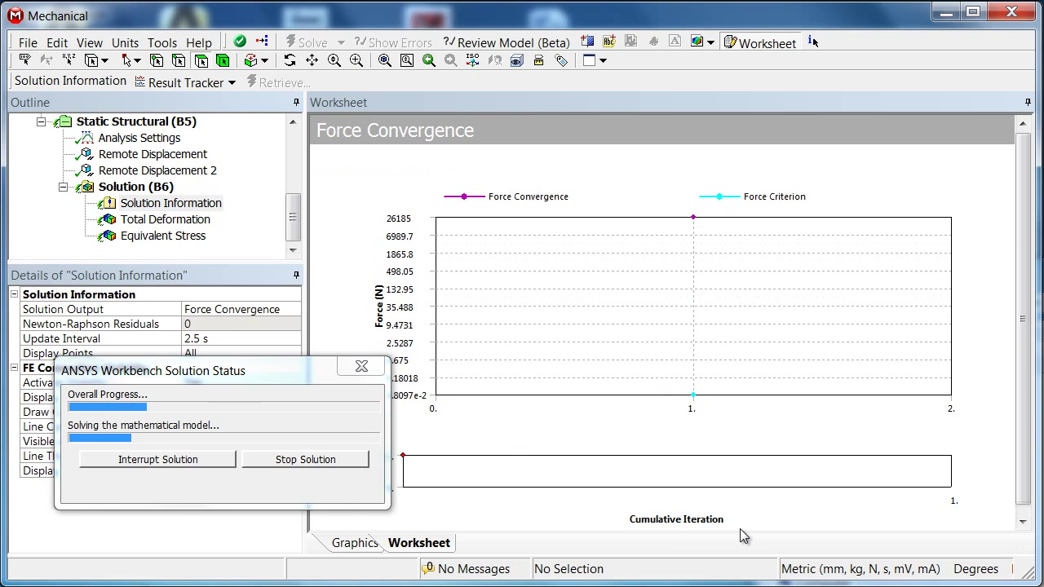
{"action": "left_click_drag", "start_coordinate": [269, 370], "coordinate": [232, 412]}
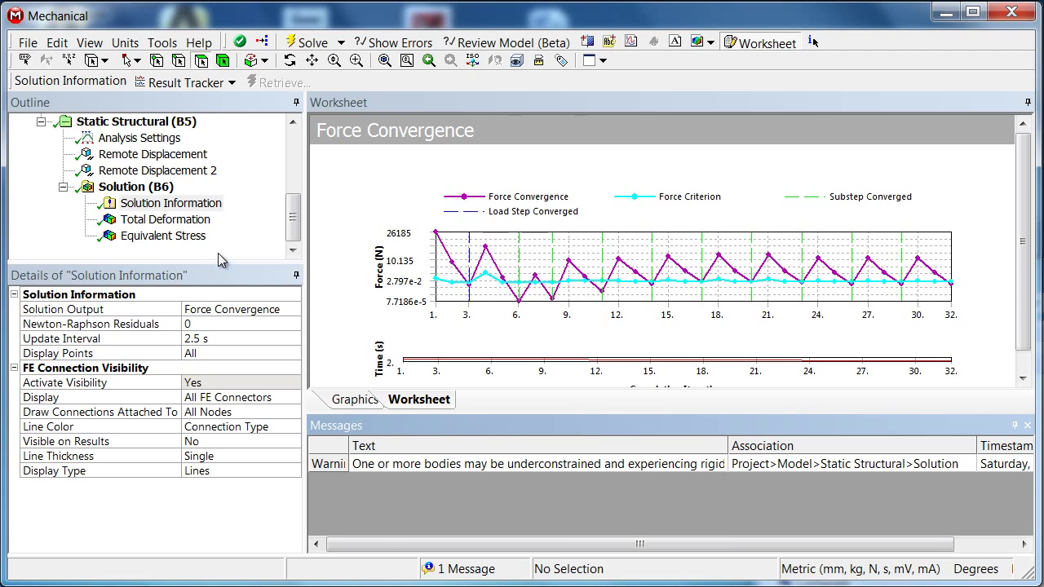
Step: Animate Total Deformation at auto scale 42, then view the Equivalent Stress result
{"action": "left_click", "coordinate": [201, 228]}
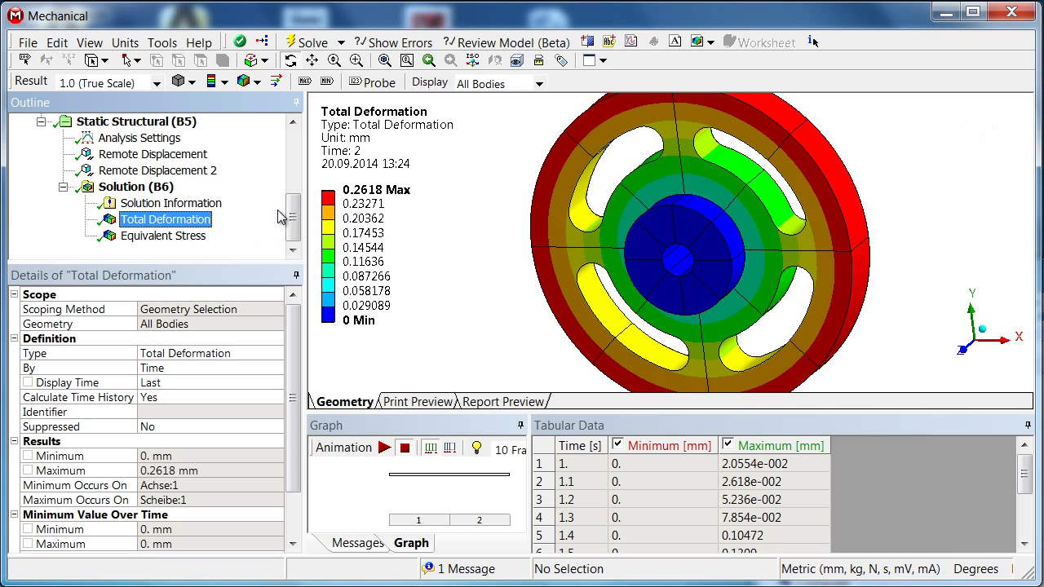
{"action": "left_click_drag", "start_coordinate": [528, 482], "coordinate": [615, 483]}
{"action": "left_click", "coordinate": [150, 83]}
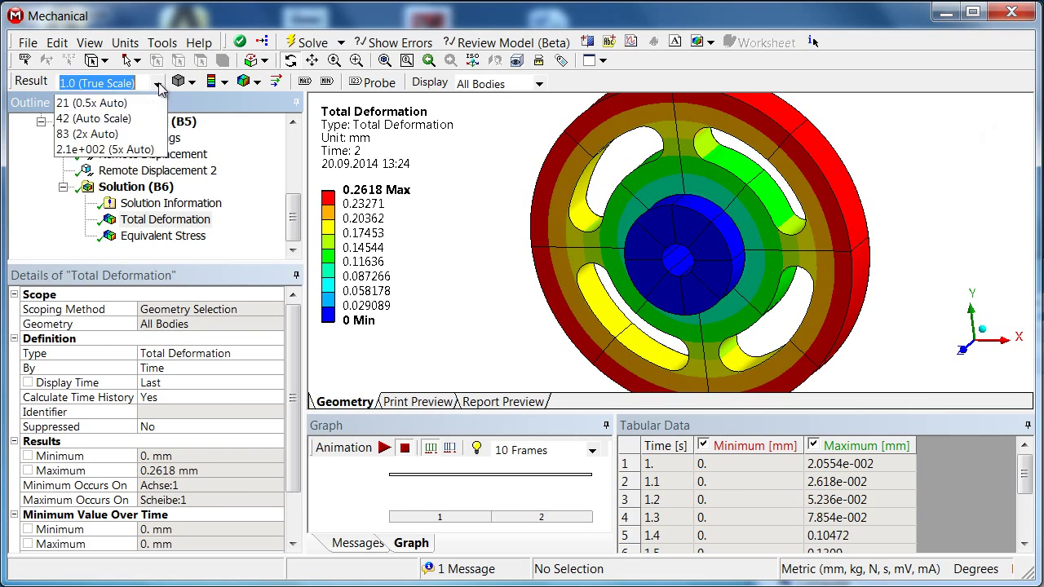
{"action": "left_click", "coordinate": [127, 152]}
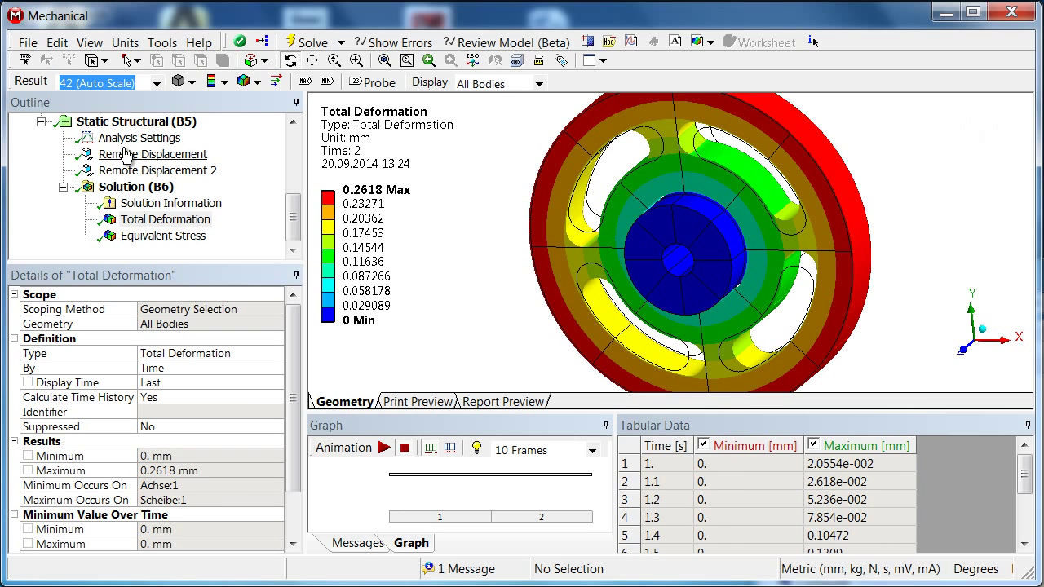
{"action": "left_click", "coordinate": [384, 448]}
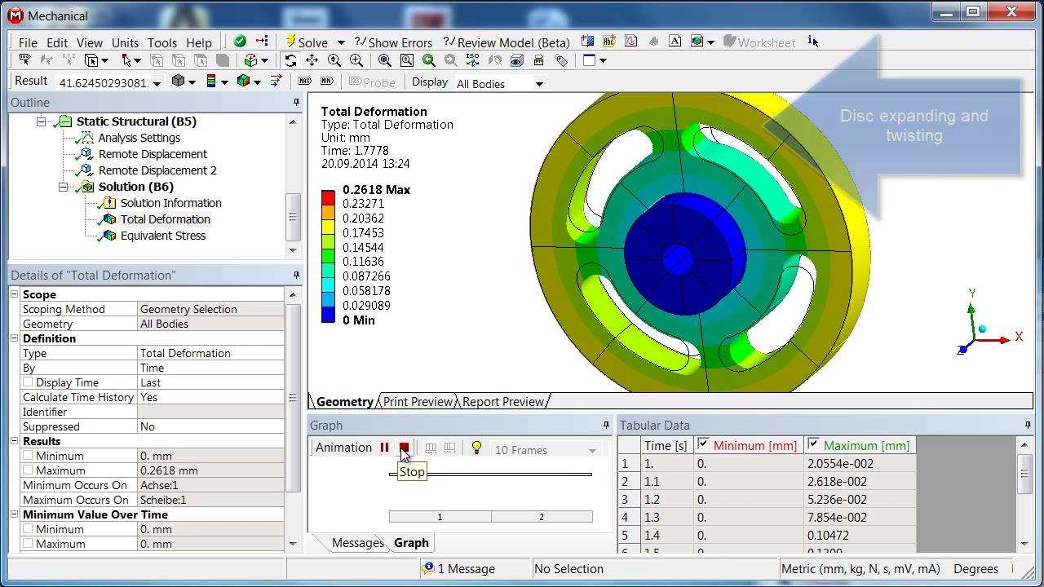
{"action": "left_click", "coordinate": [403, 449]}
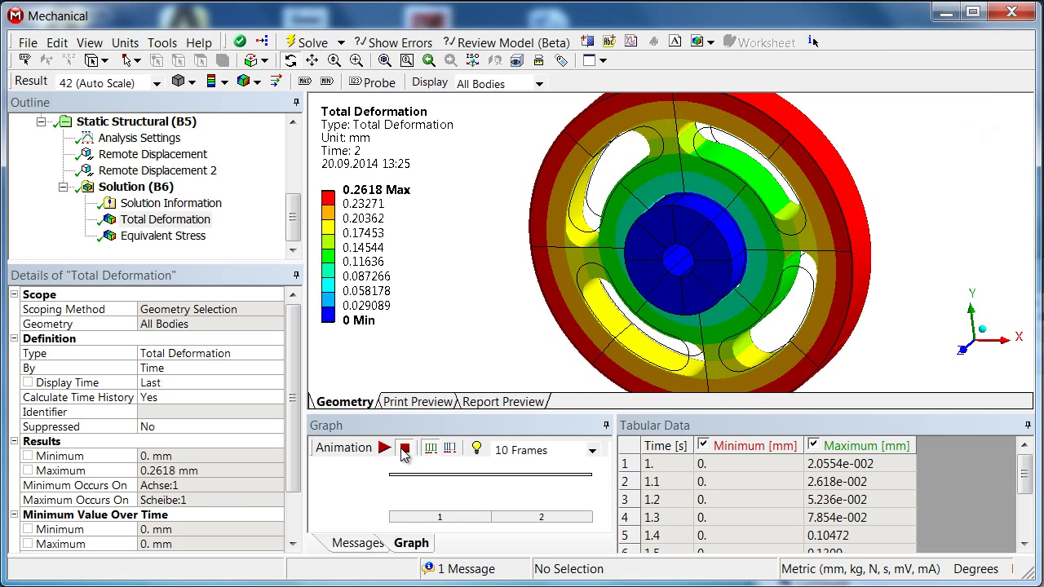
{"action": "left_click", "coordinate": [190, 240]}
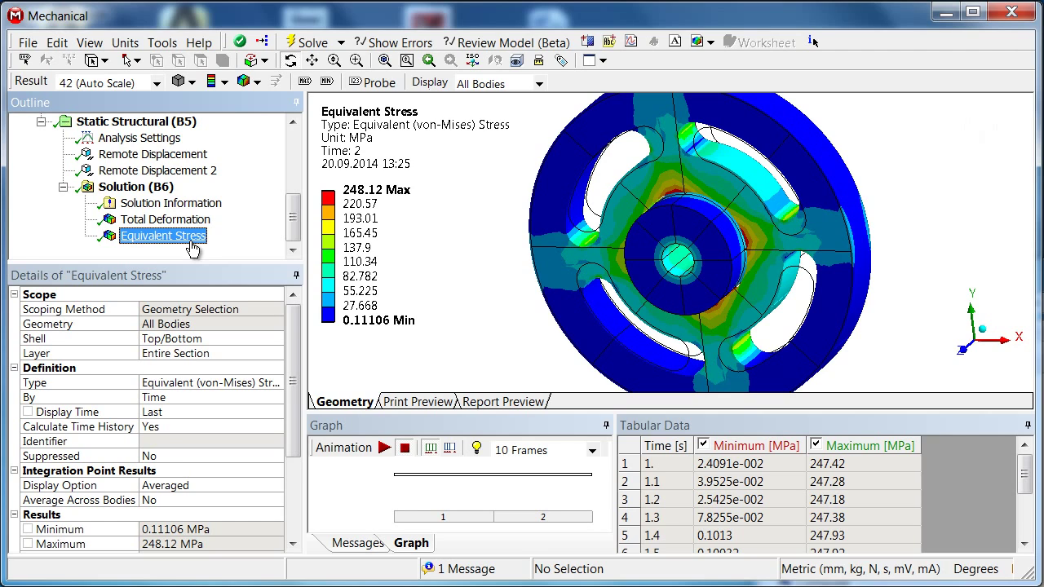
Step: Select one hub cylinder face and extend the selection to all eight hub faces
{"action": "left_click", "coordinate": [157, 193]}
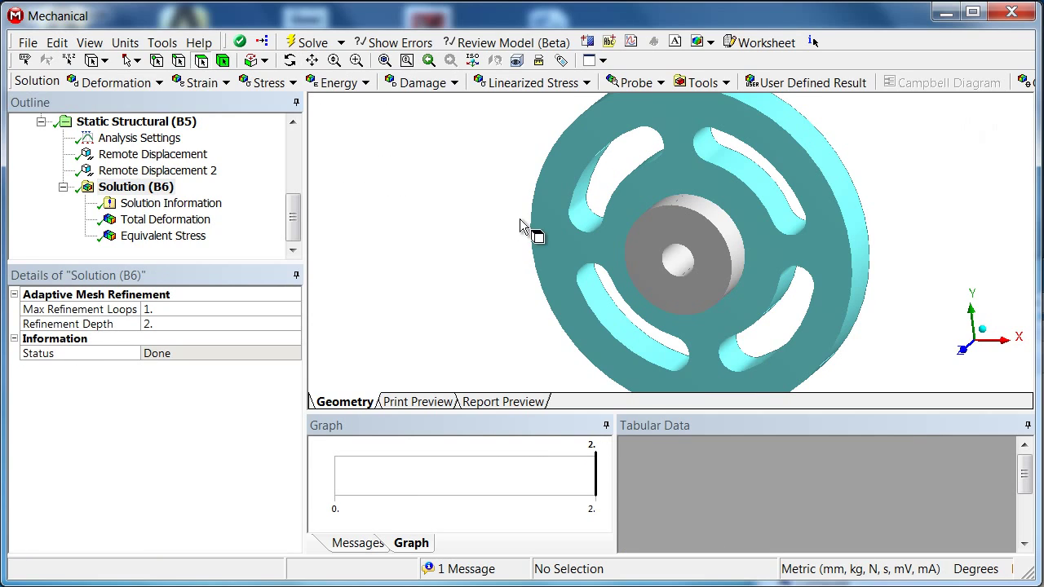
{"action": "left_click", "coordinate": [721, 231]}
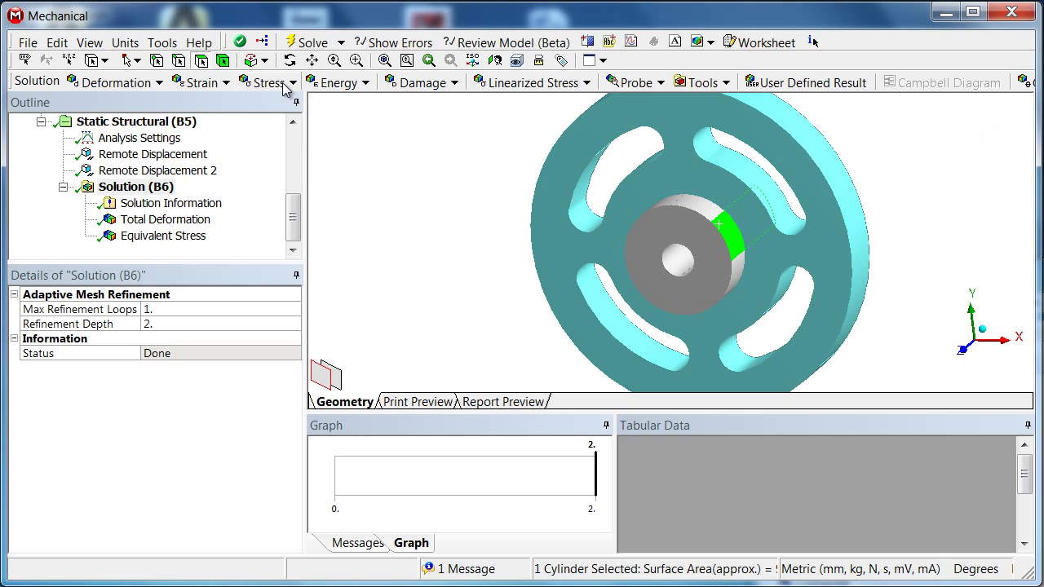
{"action": "left_click", "coordinate": [252, 61]}
{"action": "left_click", "coordinate": [288, 97]}
Step: Add a Contact Tool with a Pressure result, solve it, and rotate to view the 141.74 MPa peak
{"action": "left_click", "coordinate": [683, 85]}
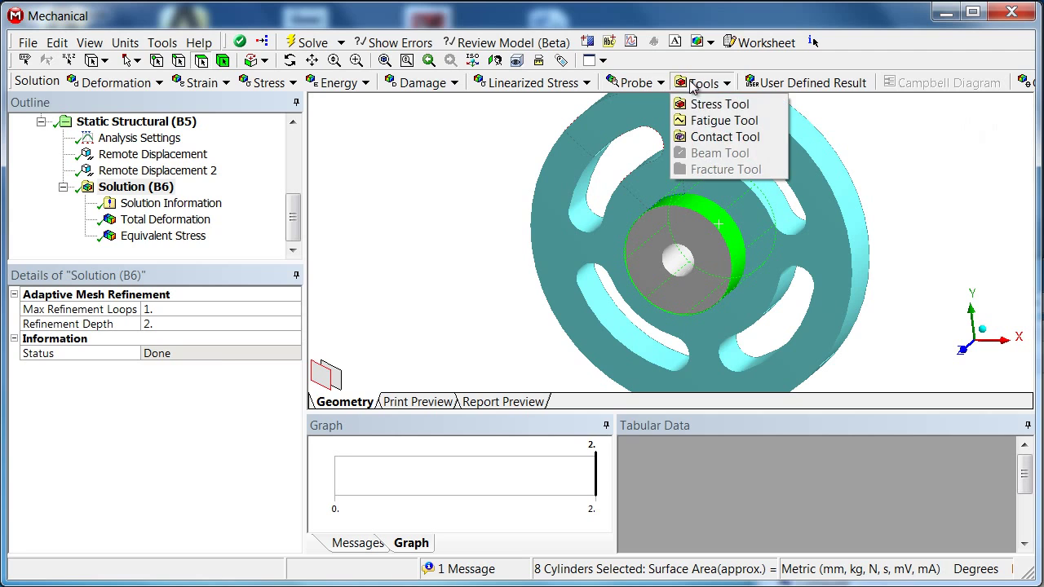
{"action": "left_click", "coordinate": [726, 135]}
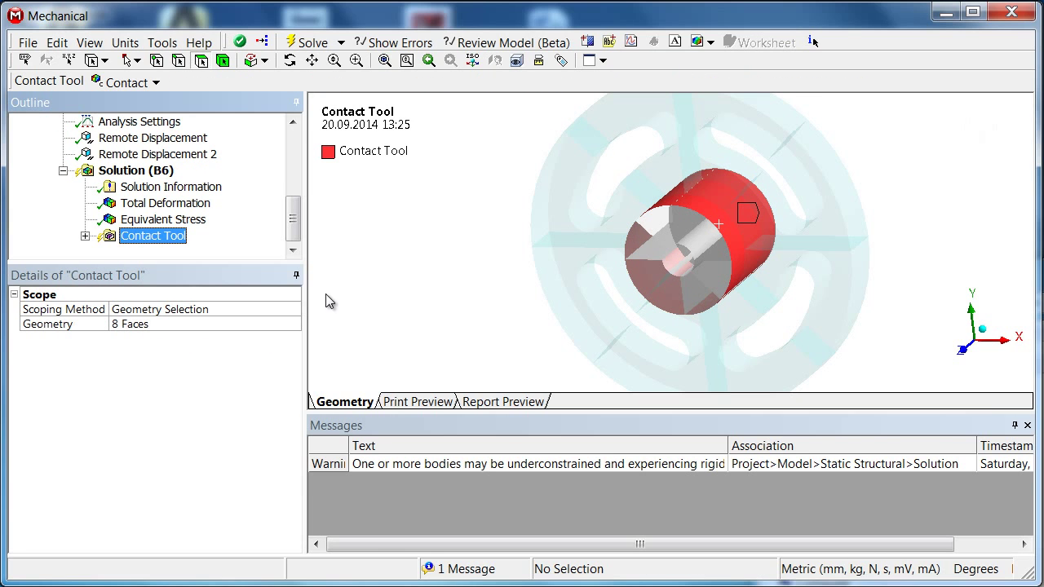
{"action": "left_click", "coordinate": [129, 83]}
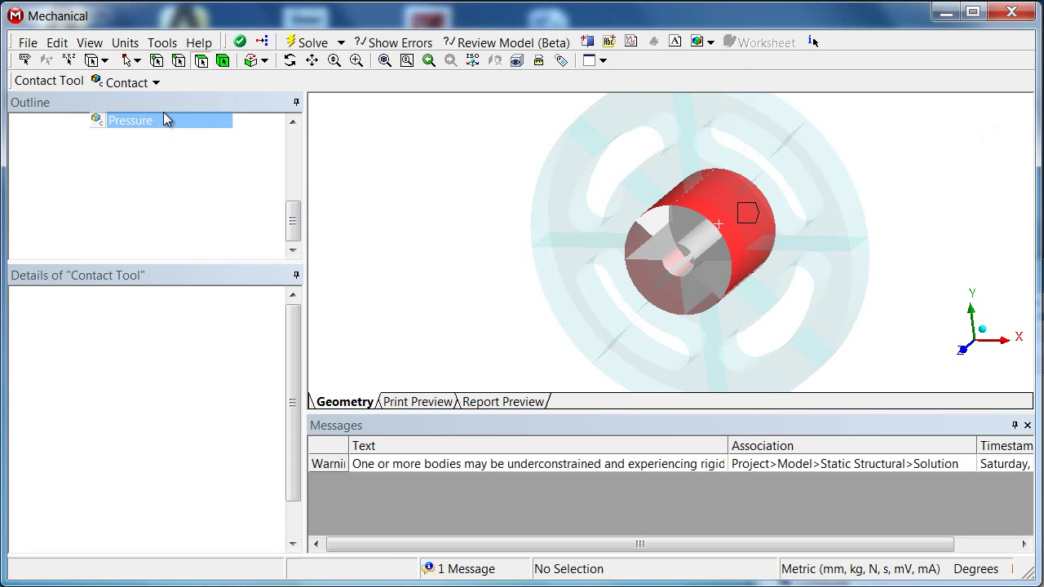
{"action": "left_click", "coordinate": [172, 115]}
{"action": "left_click", "coordinate": [313, 43]}
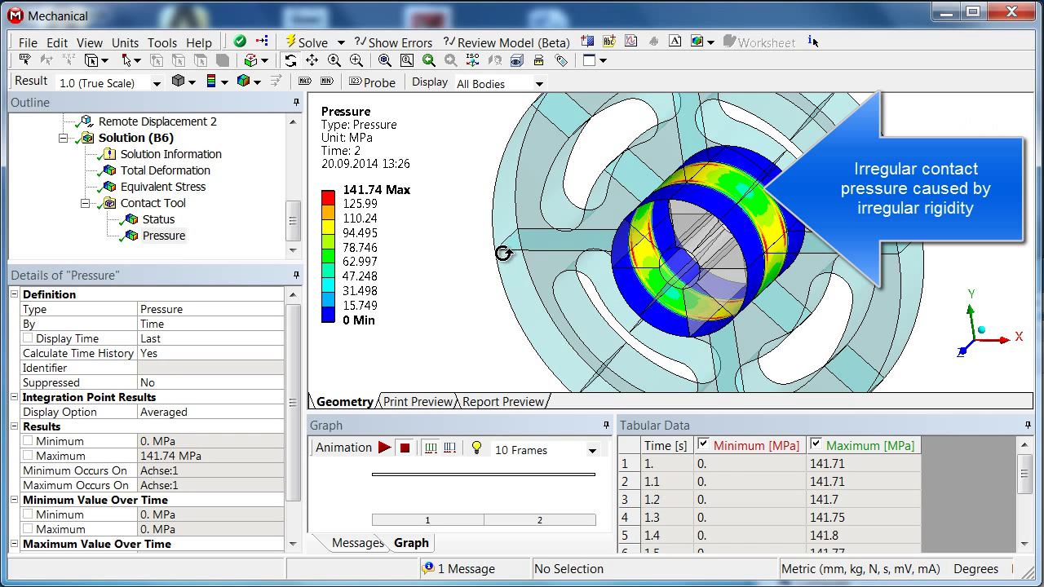
{"action": "left_click_drag", "start_coordinate": [508, 252], "coordinate": [540, 260]}
{"action": "mouse_move", "coordinate": [618, 298]}
{"action": "left_mouse_down"}
{"action": "mouse_move", "coordinate": [636, 287]}
{"action": "mouse_move", "coordinate": [626, 297]}
{"action": "left_mouse_up"}
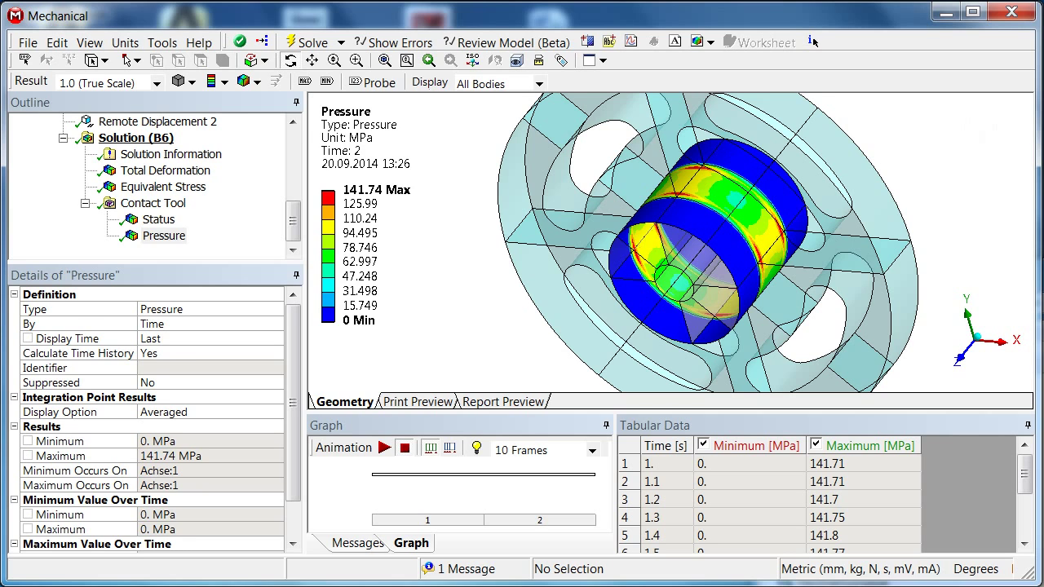
Step: Add a Moment Reaction probe scoped to Remote Displacement and solve it (6.7633e+05 N·mm)
{"action": "left_click", "coordinate": [147, 139]}
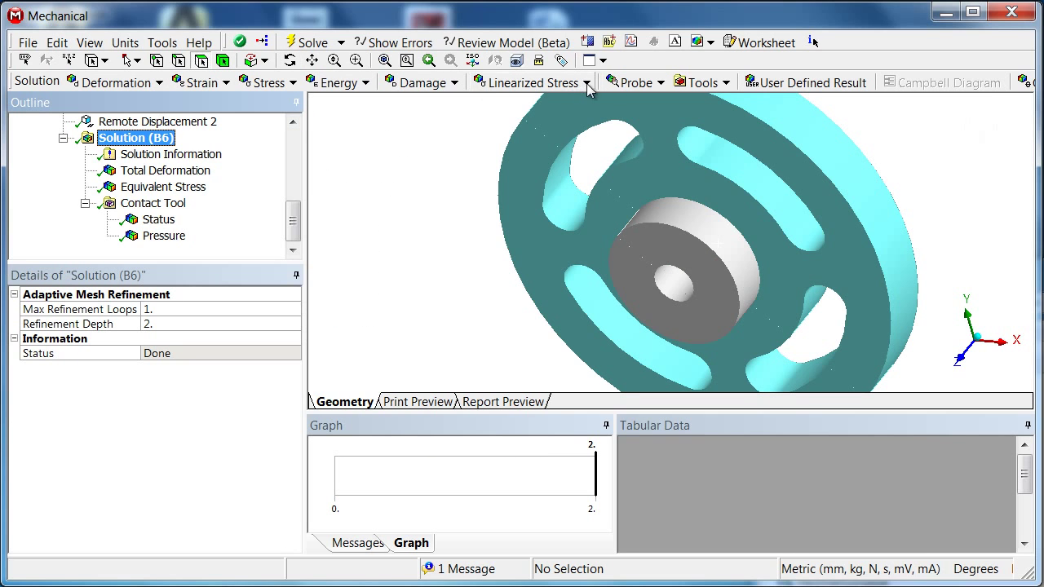
{"action": "left_click", "coordinate": [635, 84]}
{"action": "left_click", "coordinate": [670, 288]}
{"action": "left_click", "coordinate": [277, 338]}
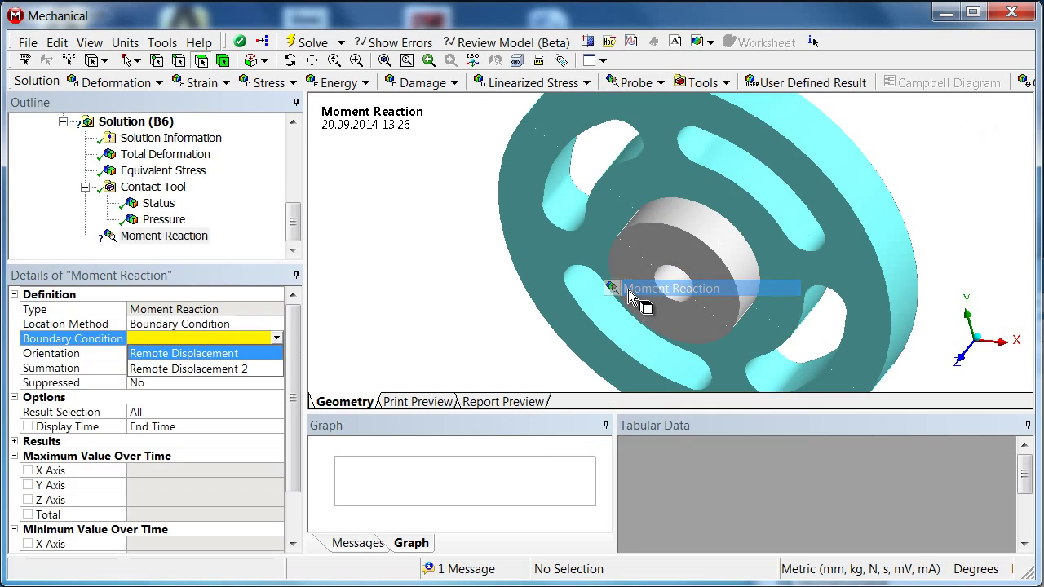
{"action": "left_click", "coordinate": [272, 355]}
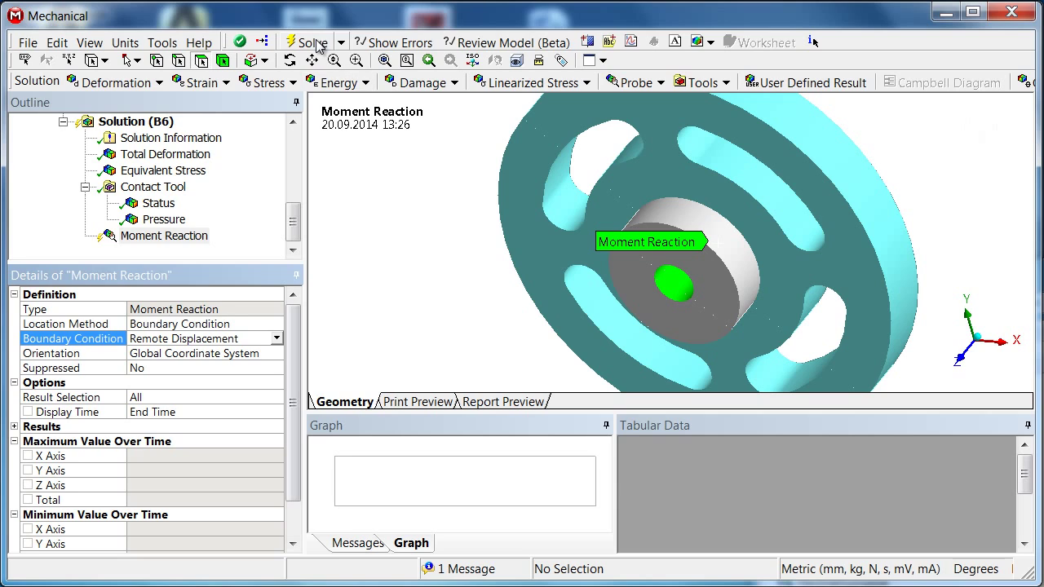
{"action": "left_click", "coordinate": [308, 43]}
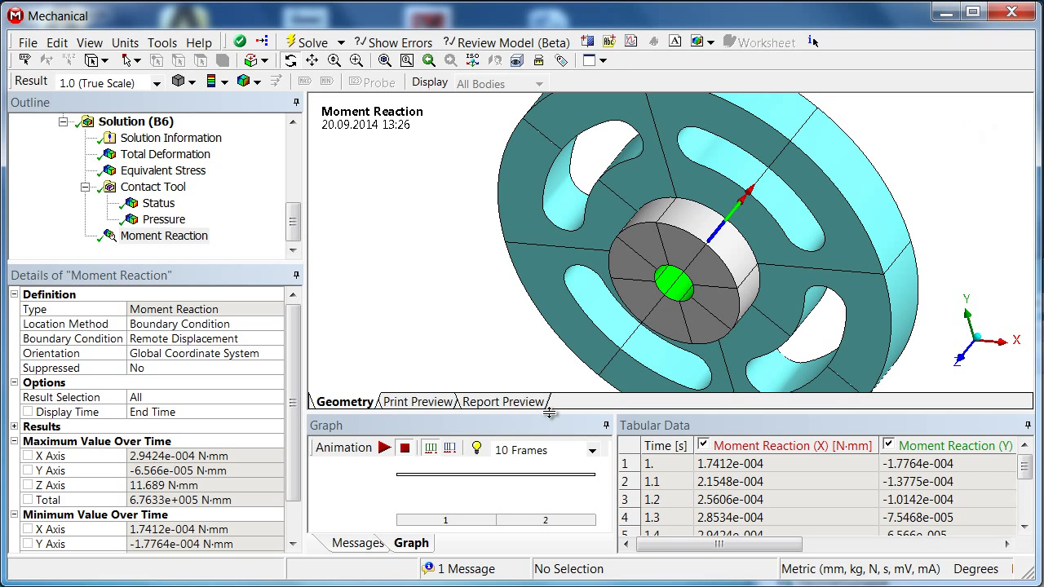
Step: Enlarge the moment graph and hide the X, Y and Z components, leaving the total curve
{"action": "left_click_drag", "start_coordinate": [549, 413], "coordinate": [543, 323]}
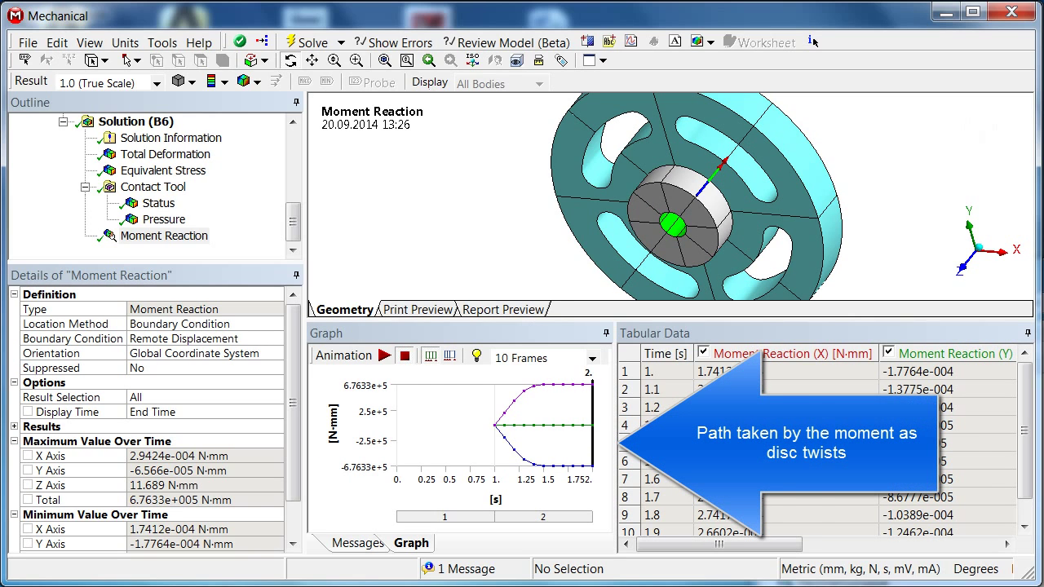
{"action": "left_click_drag", "start_coordinate": [614, 440], "coordinate": [679, 441]}
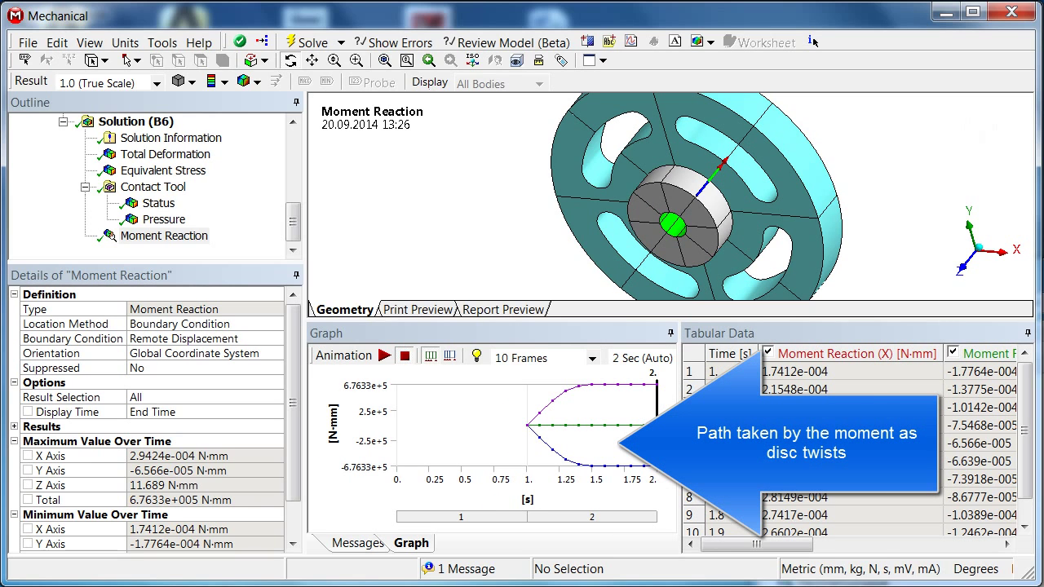
{"action": "left_click", "coordinate": [767, 354]}
{"action": "left_click", "coordinate": [953, 353]}
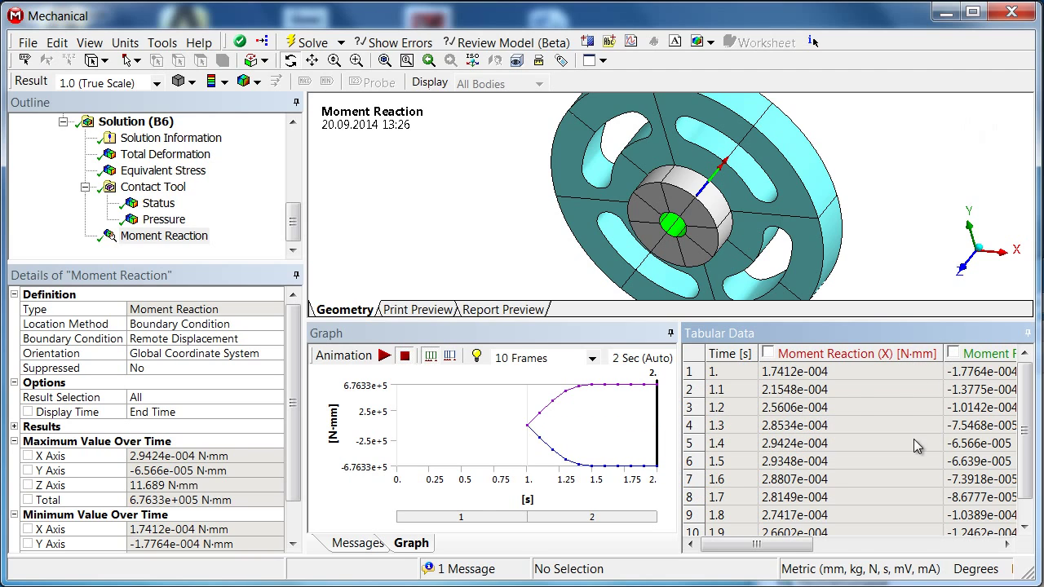
{"action": "left_click", "coordinate": [862, 553]}
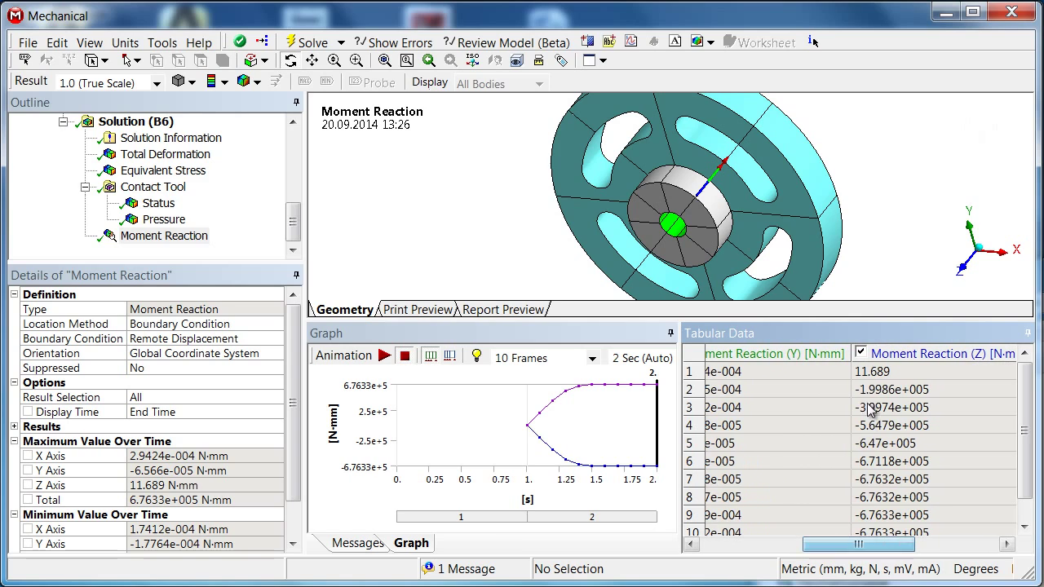
{"action": "left_click", "coordinate": [864, 355]}
{"action": "left_click", "coordinate": [861, 353]}
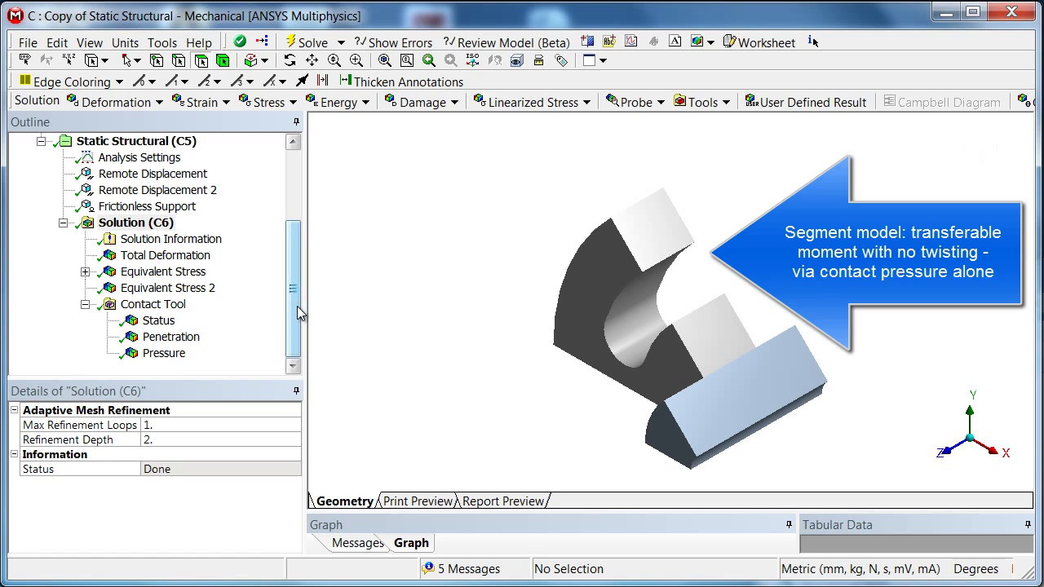
Step: Review the segment model's properties, then orbit to inspect its supports and remote displacements
{"action": "left_click_drag", "start_coordinate": [297, 305], "coordinate": [297, 202]}
{"action": "left_click", "coordinate": [87, 159]}
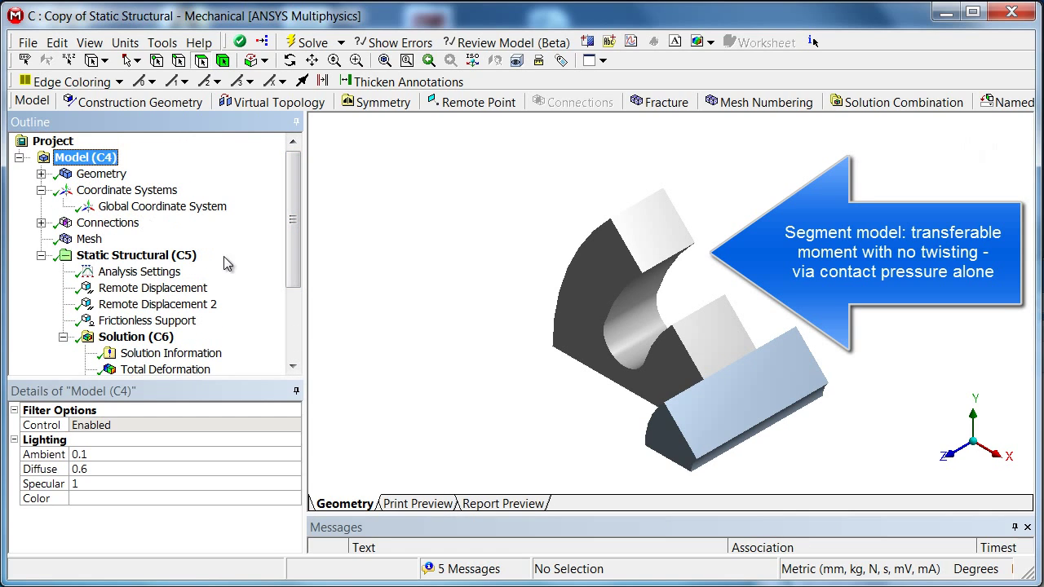
{"action": "left_click", "coordinate": [157, 256]}
{"action": "middle_click_drag", "start_coordinate": [570, 349], "coordinate": [599, 290]}
Step: Display the segment model's Equivalent Stress result, peaking at 248.89 MPa
{"action": "left_click_drag", "start_coordinate": [292, 268], "coordinate": [309, 314]}
{"action": "left_click", "coordinate": [201, 306]}
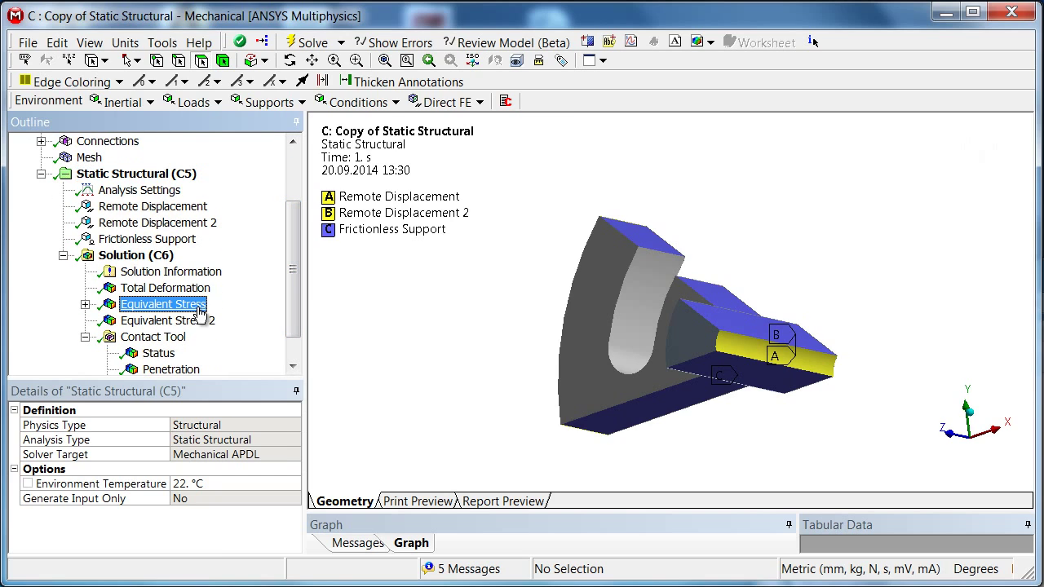
{"action": "mouse_move", "coordinate": [626, 335]}
{"action": "middle_mouse_down"}
{"action": "mouse_move", "coordinate": [576, 333]}
{"action": "mouse_move", "coordinate": [613, 333]}
{"action": "middle_mouse_up"}
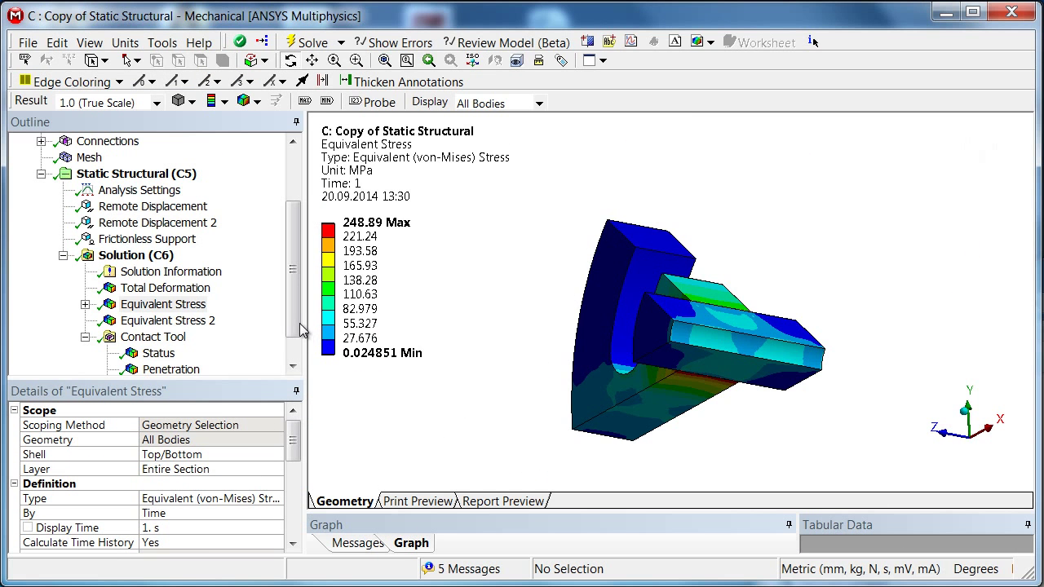
Step: Display the Contact Tool's Pressure result and orbit to the shaft band peaking at 142.74 MPa
{"action": "left_click", "coordinate": [163, 303]}
{"action": "scroll", "coordinate": [180, 318], "scroll_direction": "down", "scroll_amount": 1}
{"action": "left_click", "coordinate": [164, 352]}
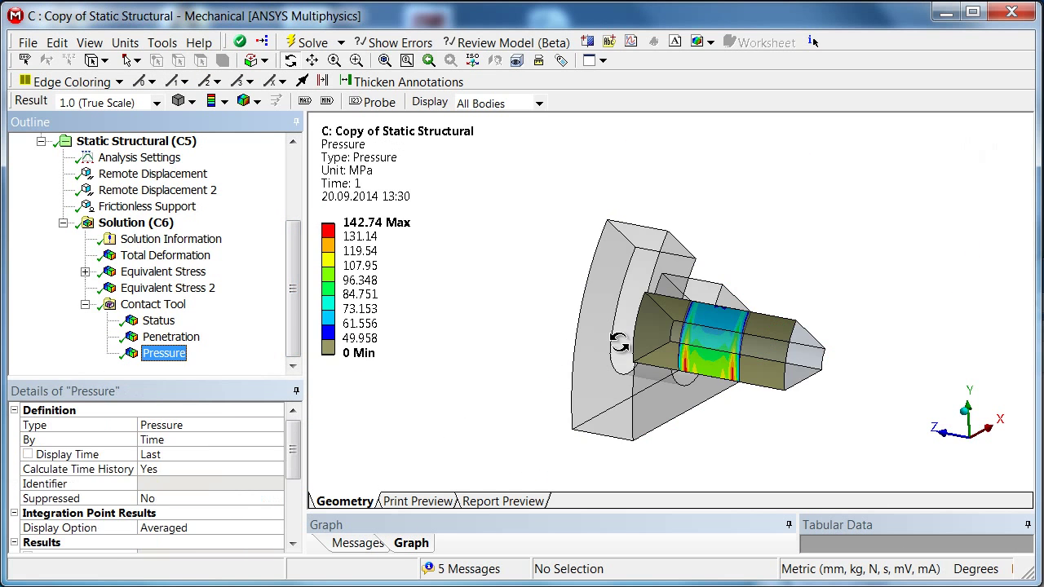
{"action": "scroll", "coordinate": [783, 414], "scroll_direction": "up", "scroll_amount": 5}
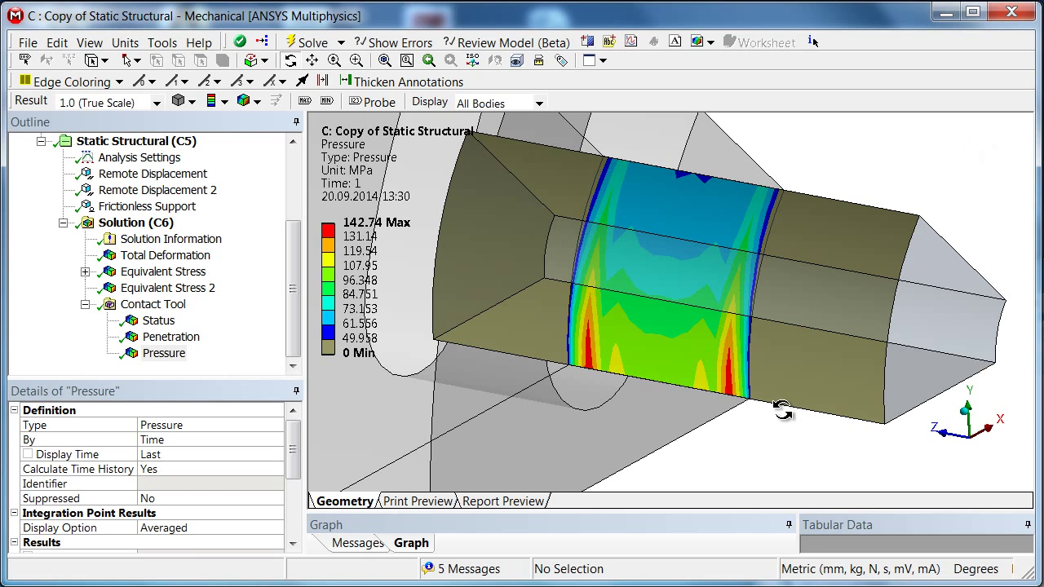
{"action": "scroll", "coordinate": [781, 412], "scroll_direction": "down", "scroll_amount": 5}
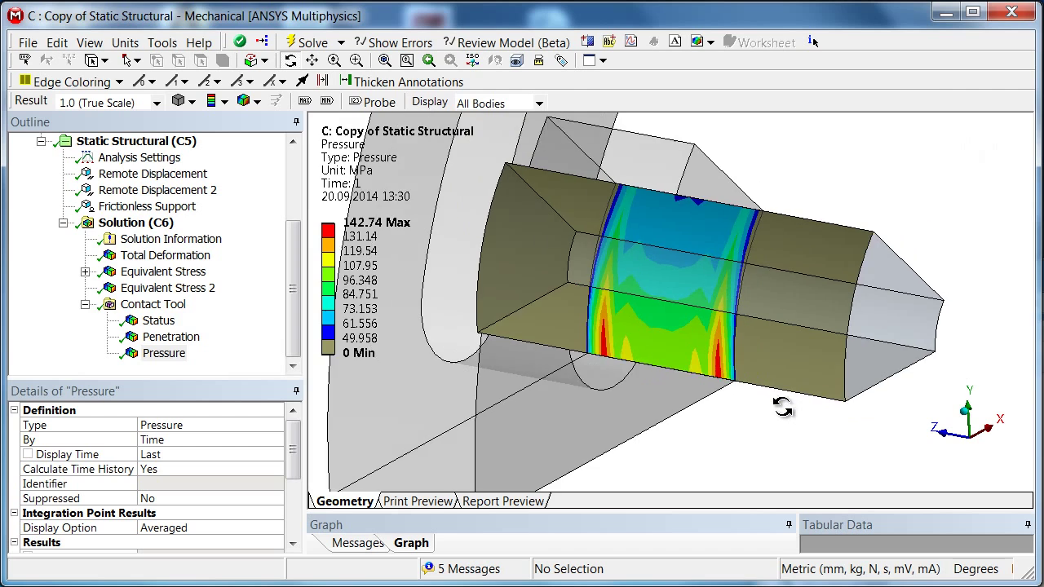
{"action": "left_click_drag", "start_coordinate": [764, 383], "coordinate": [778, 417]}
{"action": "left_click", "coordinate": [163, 223]}
Step: Create a Cylindrical coordinate system with its origin defined by Global Coordinates
{"action": "scroll", "coordinate": [280, 304], "scroll_direction": "up", "scroll_amount": 3}
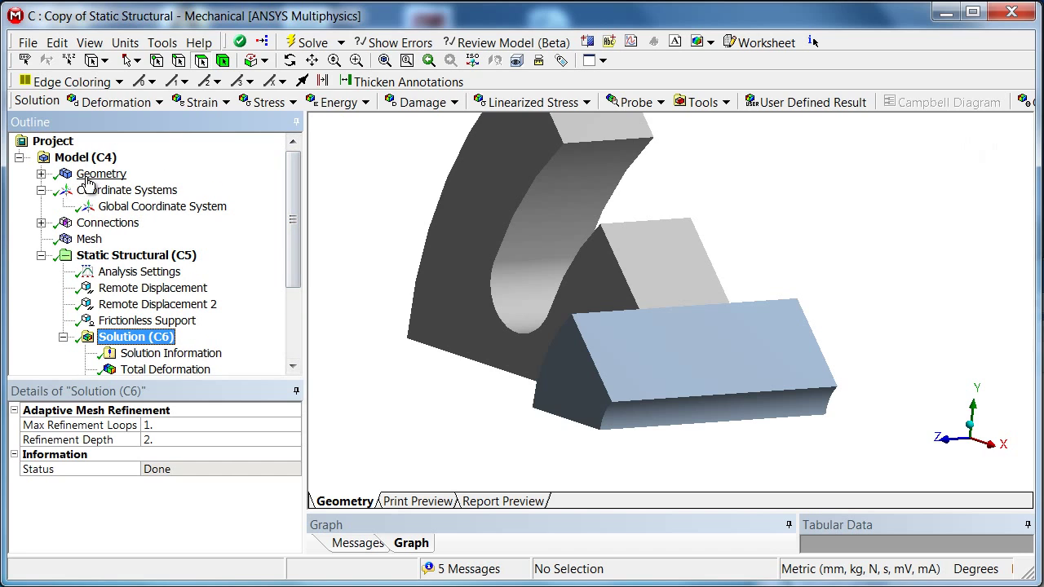
{"action": "left_click", "coordinate": [109, 191]}
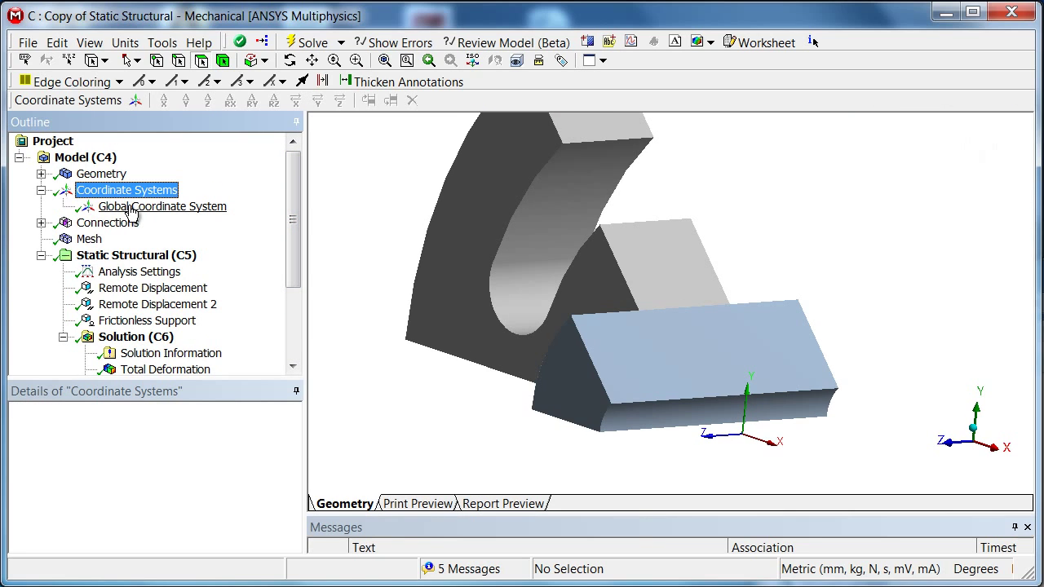
{"action": "left_click", "coordinate": [135, 99]}
{"action": "left_click", "coordinate": [244, 425]}
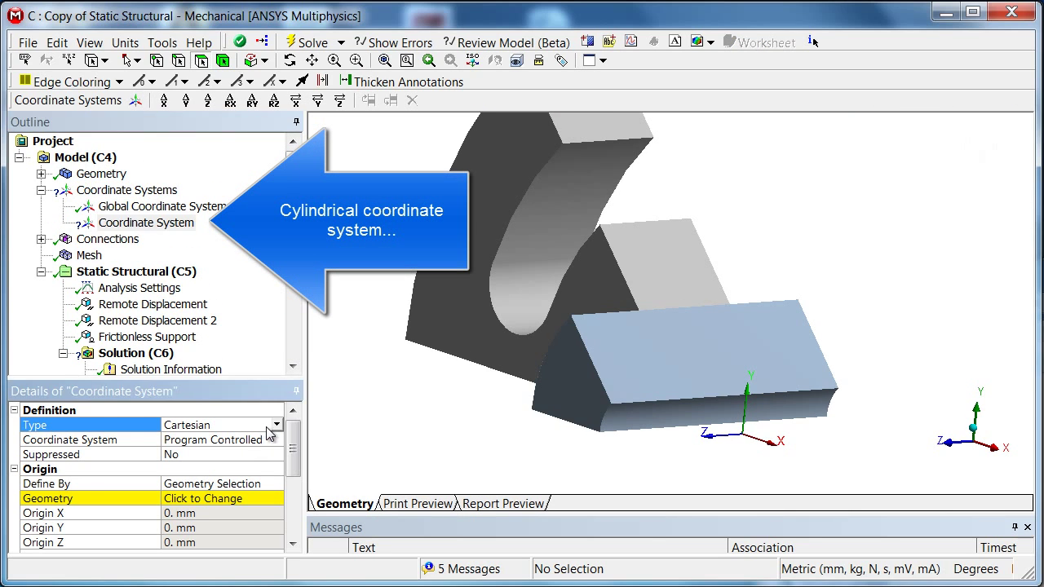
{"action": "left_click", "coordinate": [276, 425]}
{"action": "left_click", "coordinate": [263, 454]}
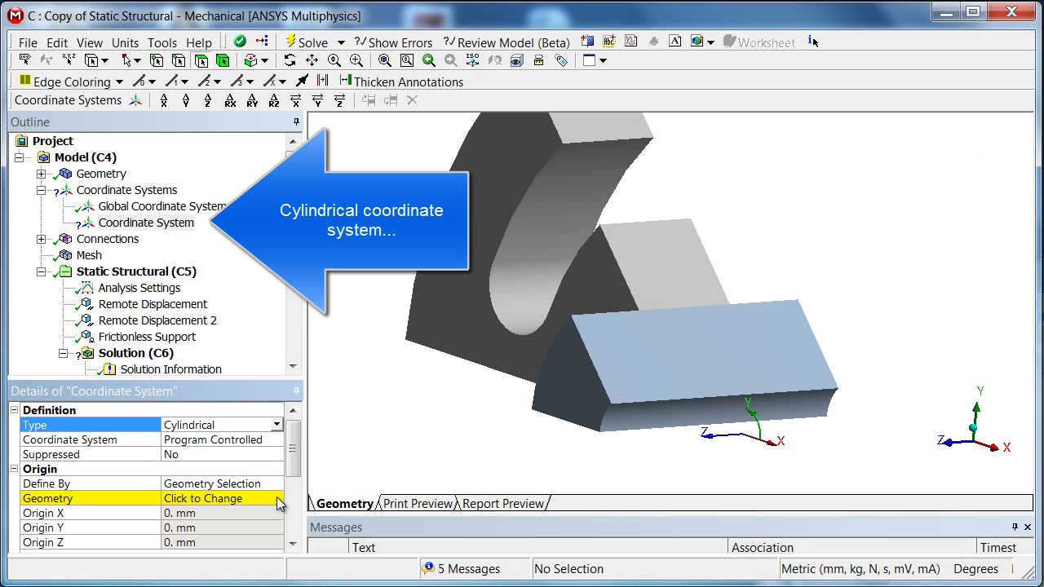
{"action": "left_click", "coordinate": [274, 484]}
{"action": "left_click", "coordinate": [276, 484]}
{"action": "left_click", "coordinate": [258, 527]}
{"action": "scroll", "coordinate": [292, 498], "scroll_direction": "down", "scroll_amount": 2}
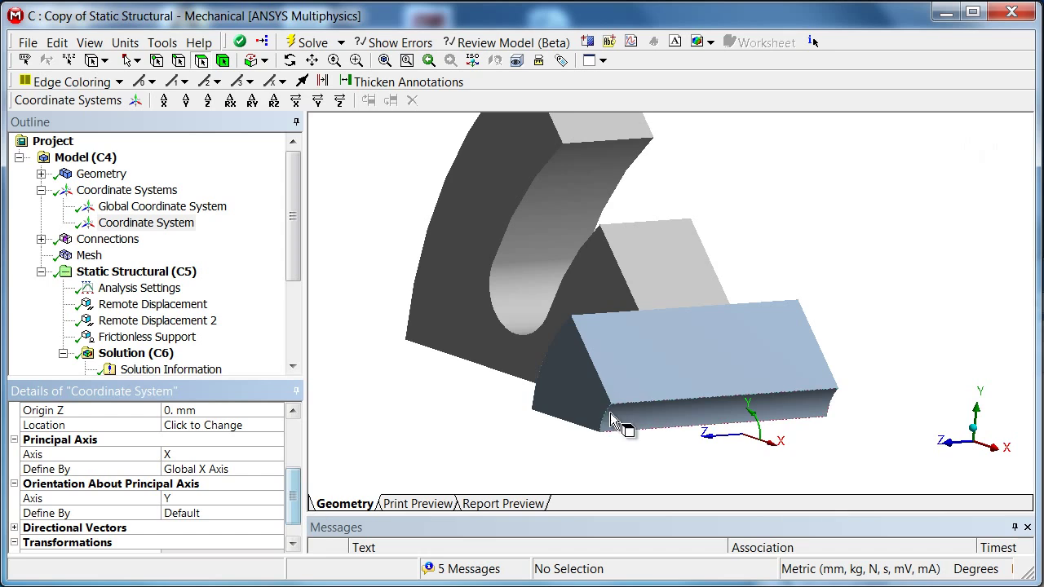
{"action": "middle_click_drag", "start_coordinate": [624, 424], "coordinate": [604, 396]}
{"action": "scroll", "coordinate": [289, 290], "scroll_direction": "down", "scroll_amount": 3}
Step: Add a Force Reaction probe on the frictional Contact Region, oriented to the cylindrical coordinate system
{"action": "left_click", "coordinate": [136, 222]}
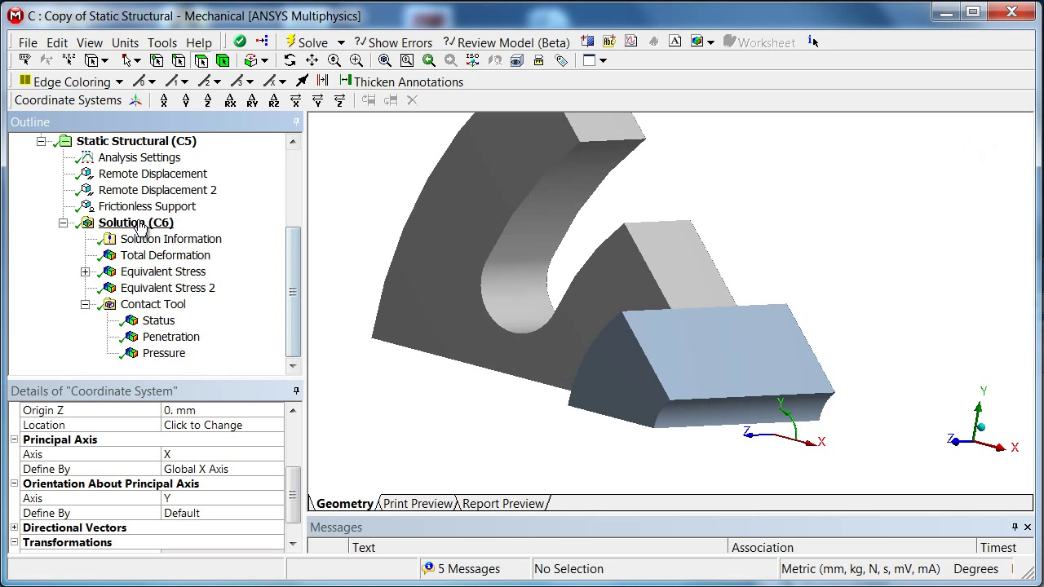
{"action": "left_click", "coordinate": [634, 102]}
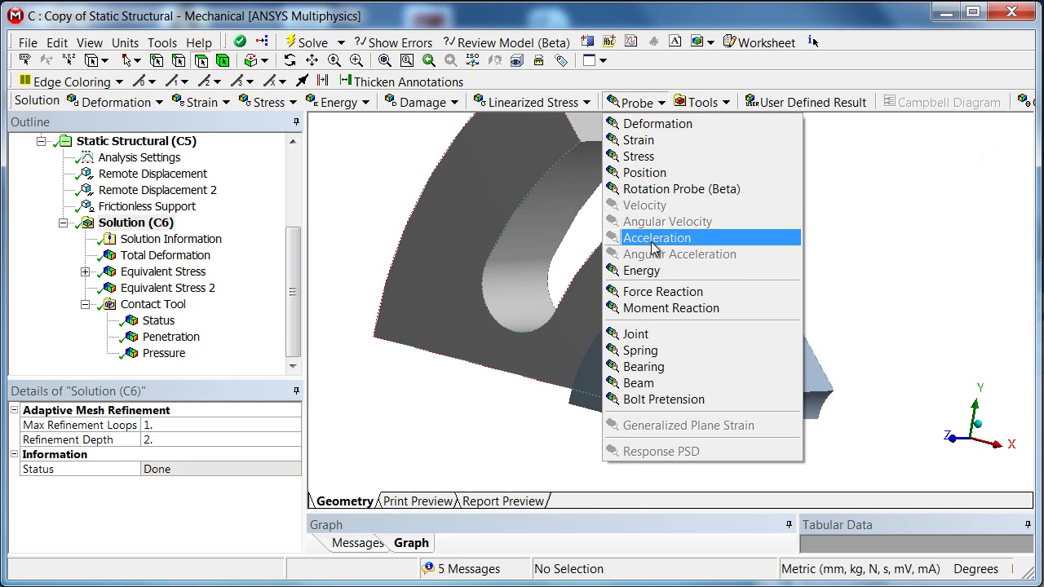
{"action": "left_click", "coordinate": [668, 292]}
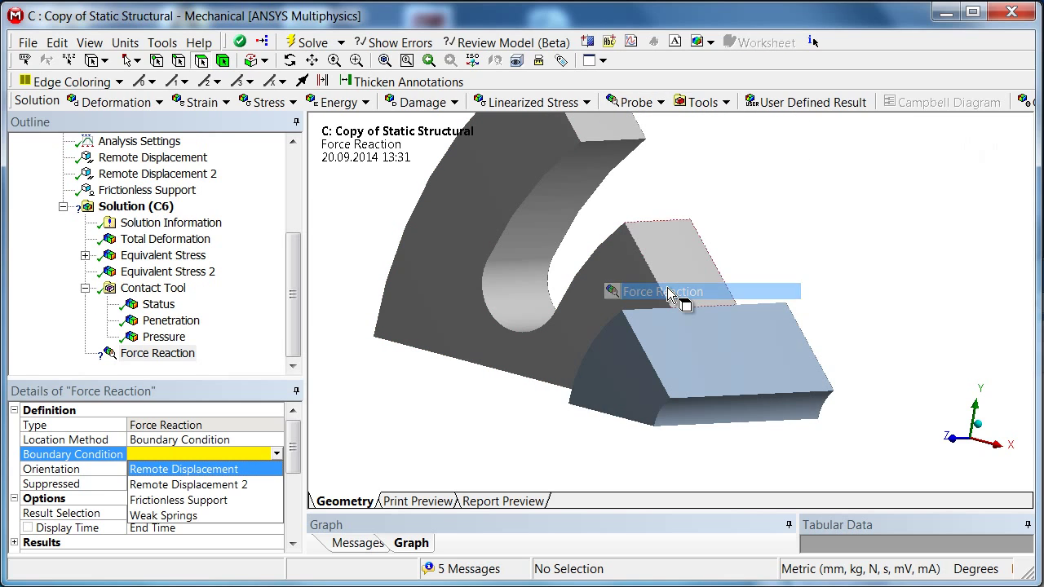
{"action": "left_click", "coordinate": [276, 441]}
{"action": "left_click", "coordinate": [275, 441]}
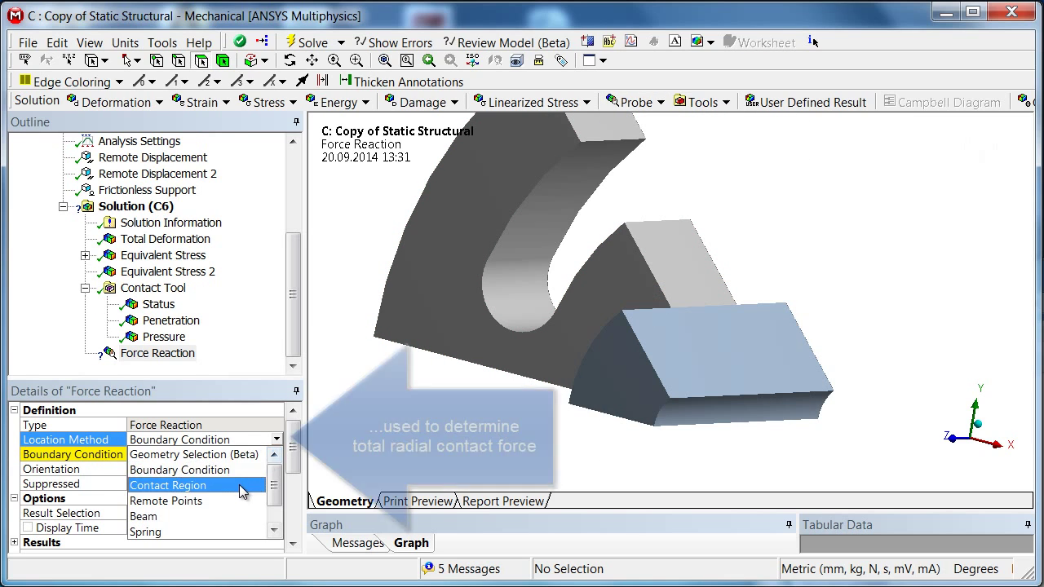
{"action": "left_click", "coordinate": [242, 486]}
{"action": "left_click", "coordinate": [277, 454]}
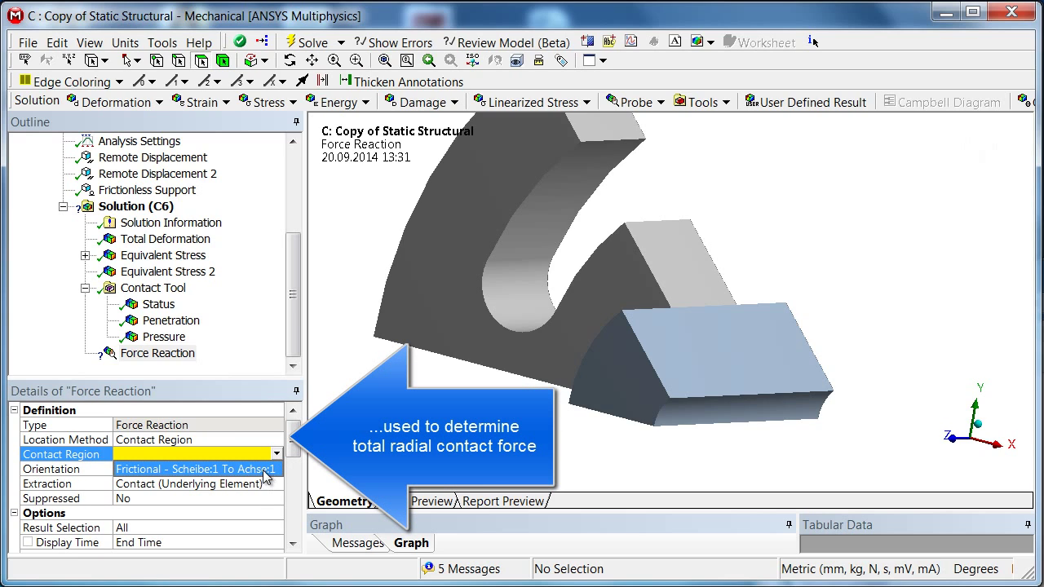
{"action": "left_click", "coordinate": [266, 471]}
{"action": "left_click", "coordinate": [268, 469]}
{"action": "left_click", "coordinate": [276, 469]}
{"action": "left_click", "coordinate": [267, 496]}
Step: Evaluate the force reaction and enlarge the table to read the 33995 N radial force
{"action": "scroll", "coordinate": [300, 462], "scroll_direction": "down", "scroll_amount": 1}
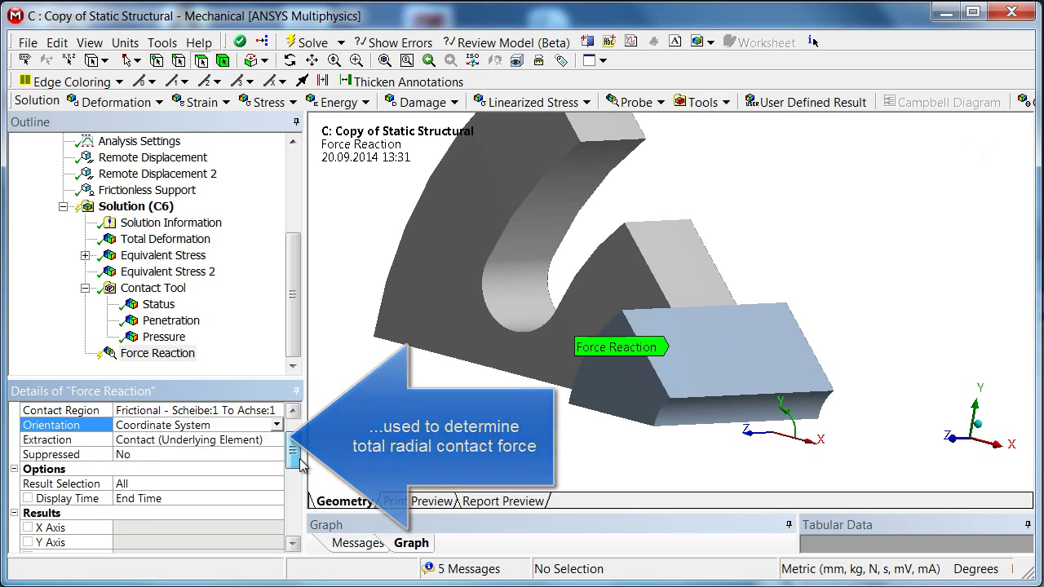
{"action": "left_click", "coordinate": [310, 42]}
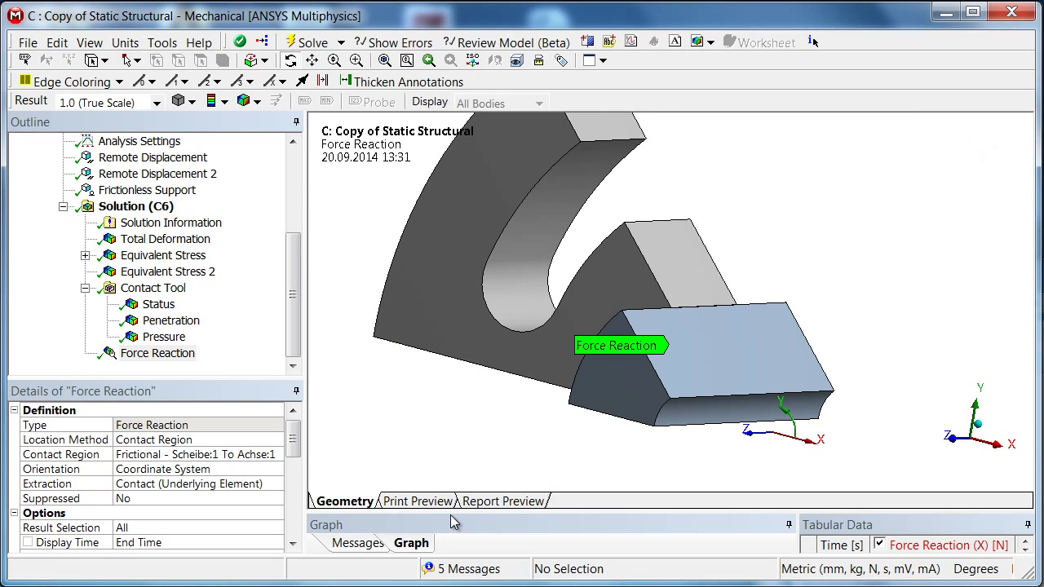
{"action": "left_click_drag", "start_coordinate": [454, 512], "coordinate": [503, 379]}
{"action": "left_click_drag", "start_coordinate": [846, 545], "coordinate": [859, 548]}
{"action": "left_click_drag", "start_coordinate": [802, 510], "coordinate": [610, 520]}
{"action": "left_click", "coordinate": [706, 429]}
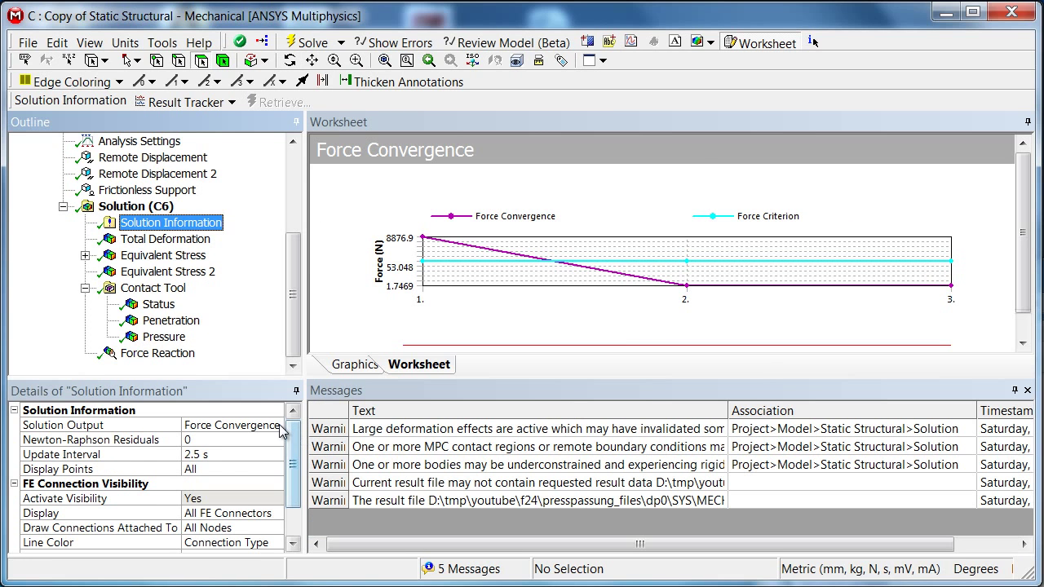
Step: Set the segment model's Solution Information output to Solver Output
{"action": "left_click", "coordinate": [273, 424]}
{"action": "left_click", "coordinate": [278, 424]}
{"action": "left_click", "coordinate": [255, 440]}
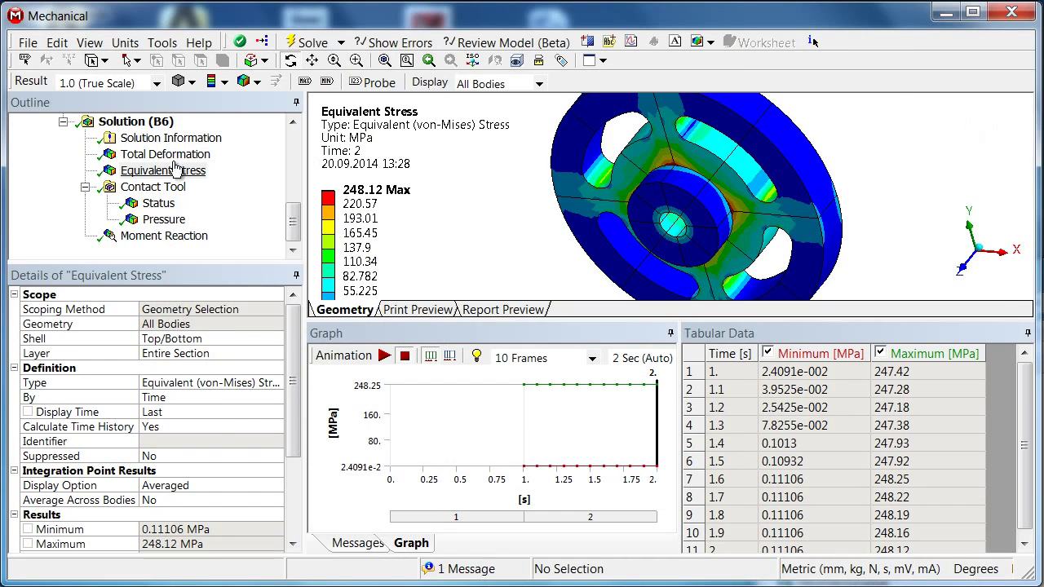
Step: Show the full model's Solver Output, reporting an elapsed time of 157 seconds
{"action": "left_click", "coordinate": [167, 138]}
{"action": "left_click", "coordinate": [292, 311]}
{"action": "left_click", "coordinate": [292, 312]}
{"action": "left_click", "coordinate": [222, 326]}
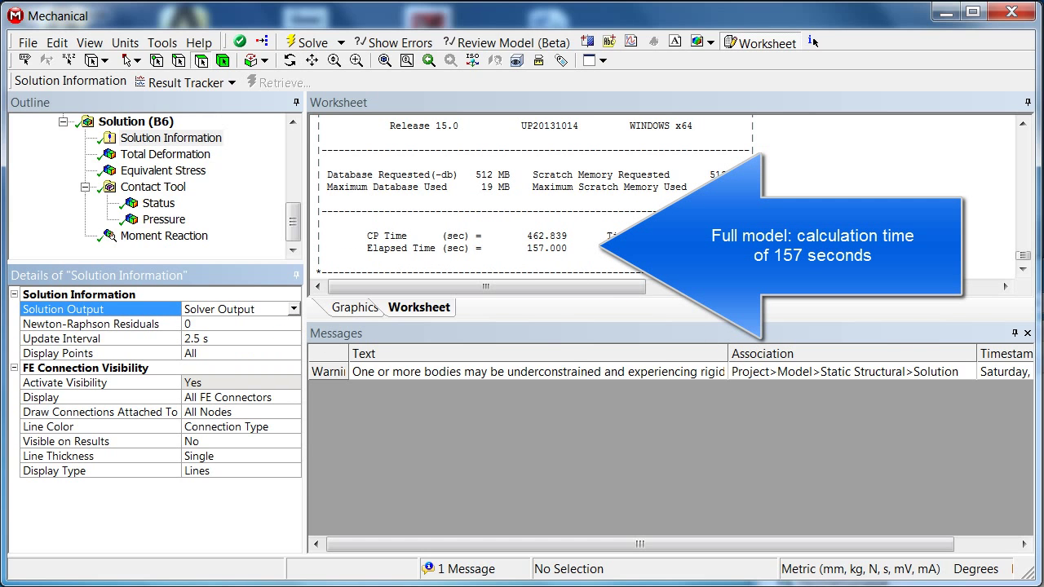